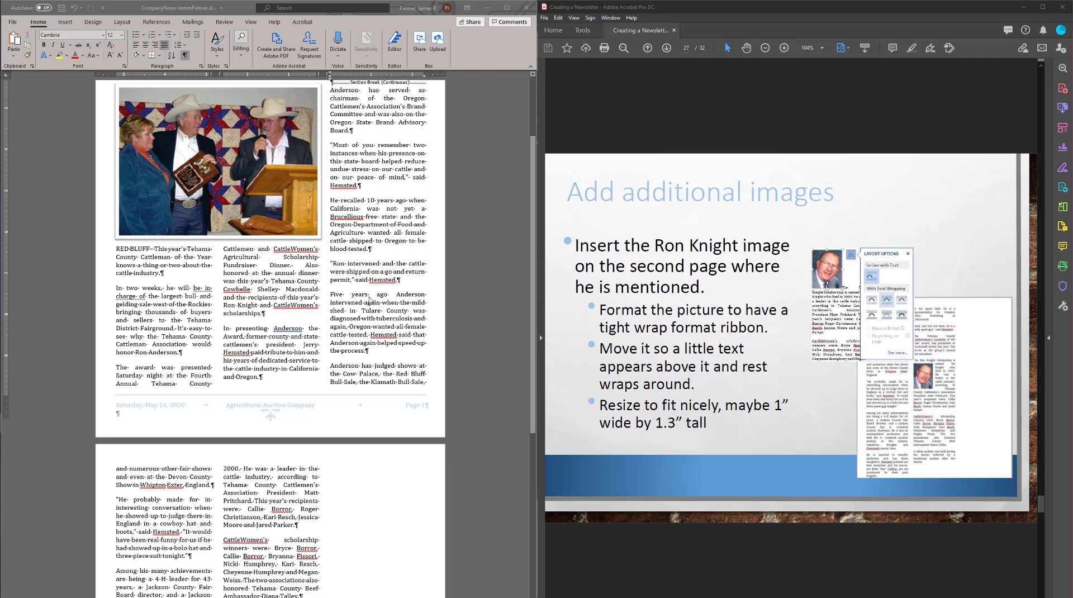
Select the 'Here's the beef!' title box and set its text to size 48.
{"action": "scroll", "coordinate": [371, 300], "scroll_direction": "down", "scroll_amount": 6}
{"action": "scroll", "coordinate": [368, 301], "scroll_direction": "down", "scroll_amount": 4}
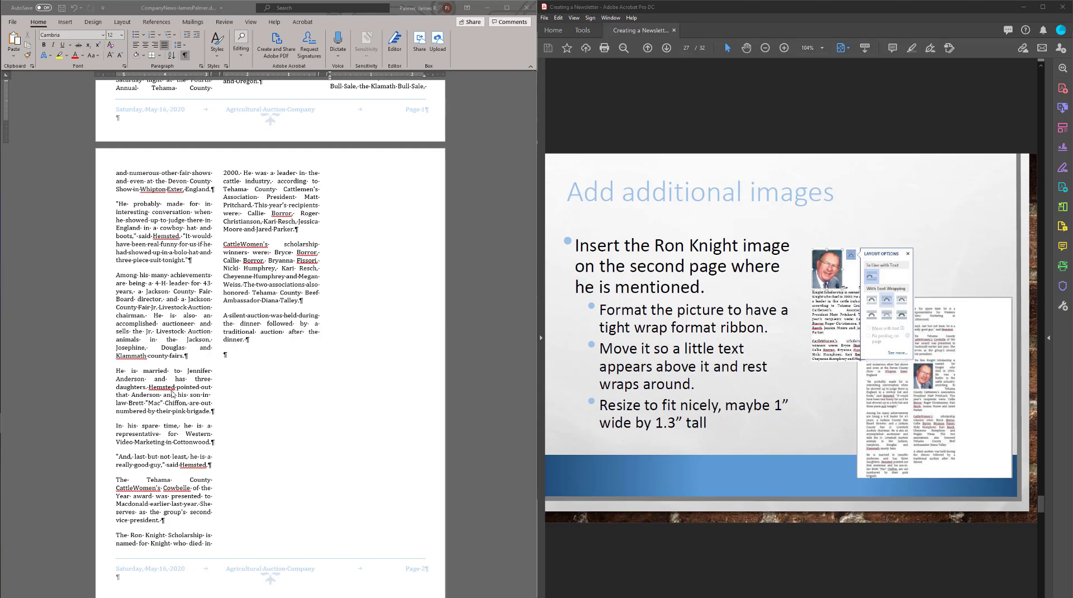
{"action": "left_click", "coordinate": [175, 347]}
{"action": "scroll", "coordinate": [179, 343], "scroll_direction": "up", "scroll_amount": 6}
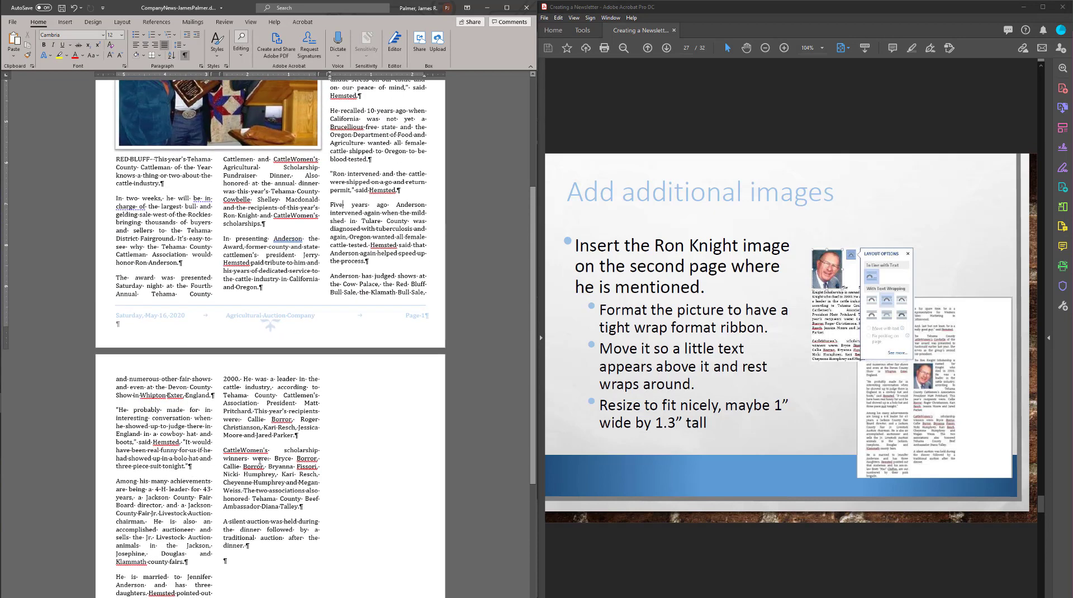
{"action": "scroll", "coordinate": [260, 461], "scroll_direction": "down", "scroll_amount": 3}
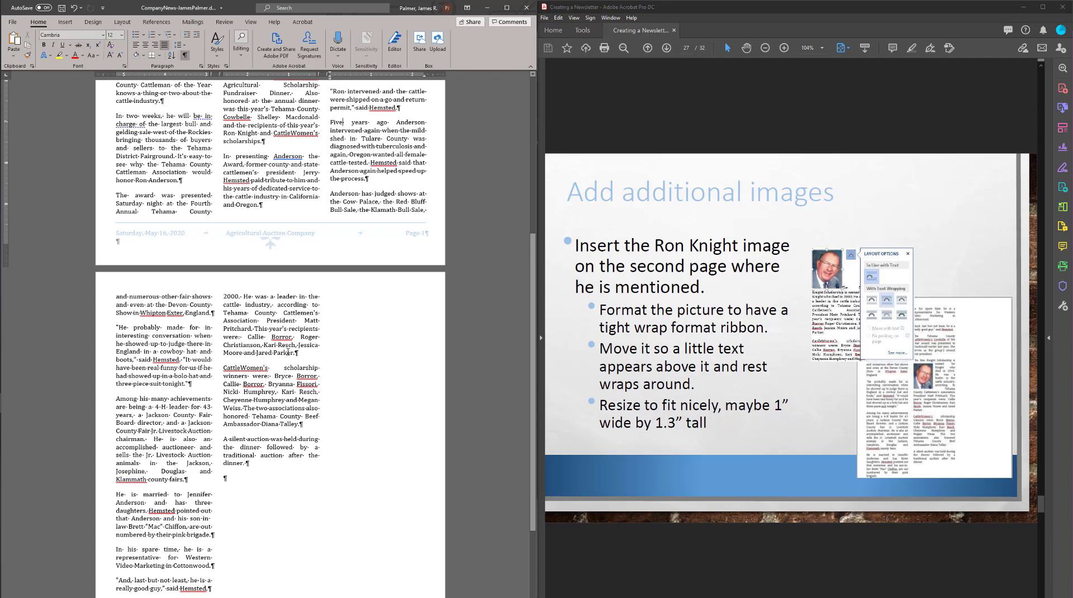
{"action": "scroll", "coordinate": [288, 352], "scroll_direction": "down", "scroll_amount": 2}
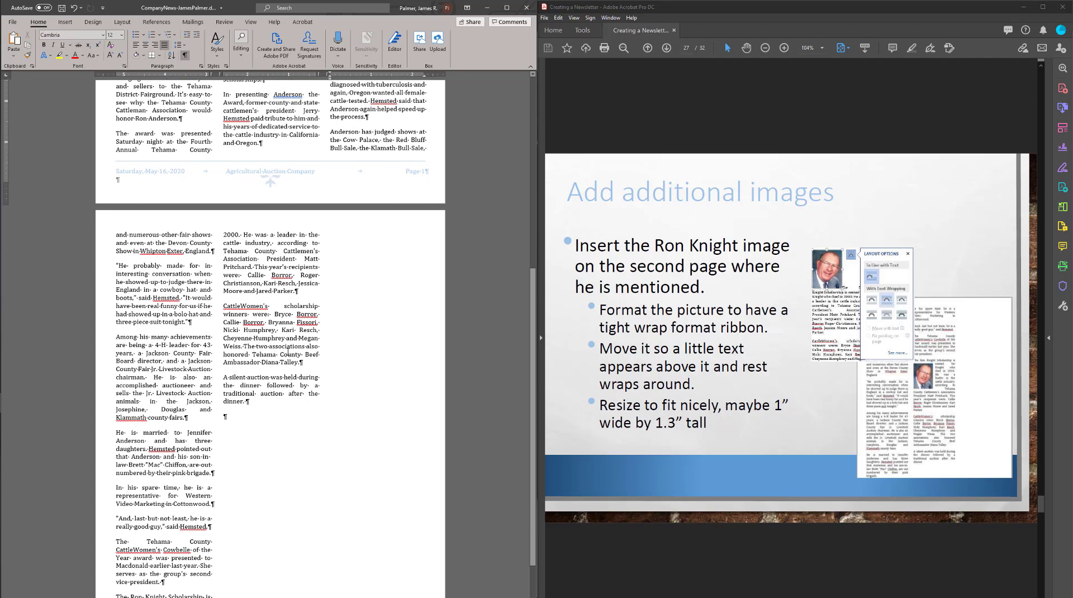
{"action": "scroll", "coordinate": [288, 351], "scroll_direction": "down", "scroll_amount": 2}
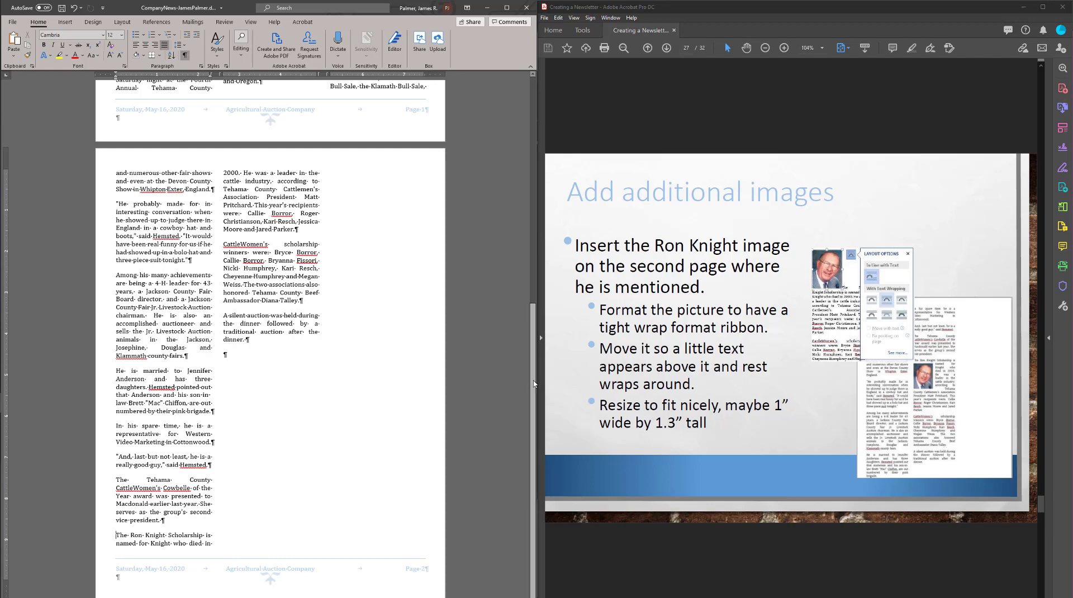
{"action": "left_click_drag", "start_coordinate": [533, 383], "coordinate": [533, 89]}
{"action": "left_click", "coordinate": [320, 122]}
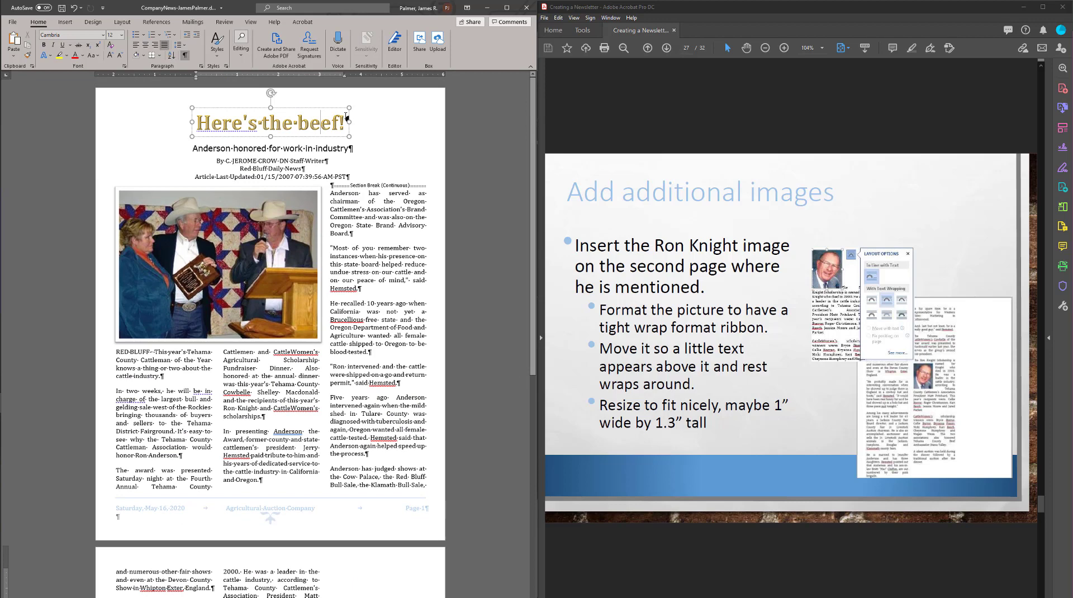
{"action": "left_click_drag", "start_coordinate": [348, 135], "coordinate": [361, 144]}
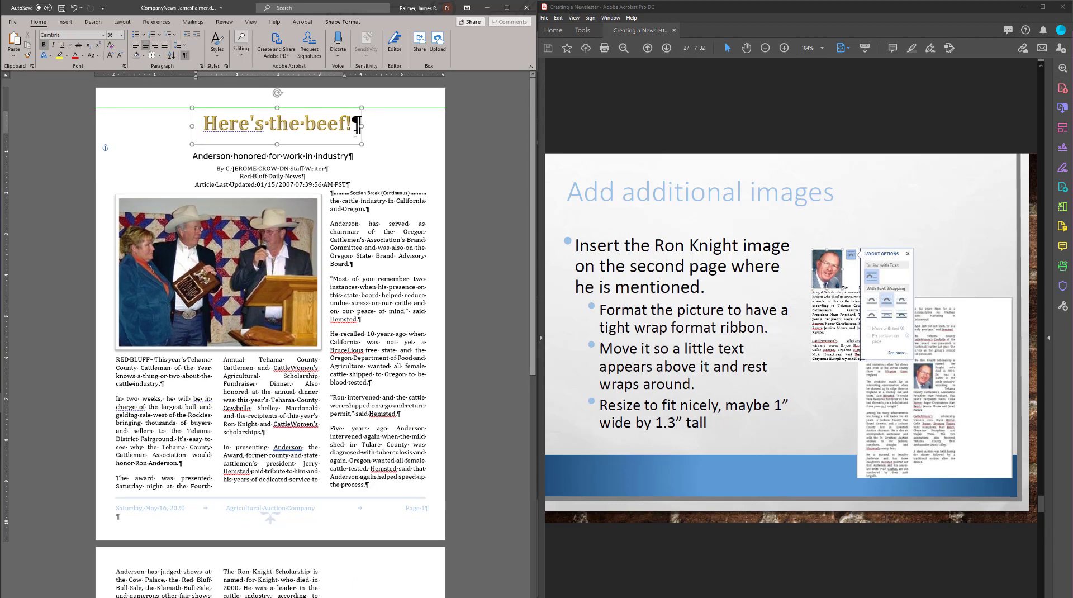
{"action": "left_click", "coordinate": [110, 56]}
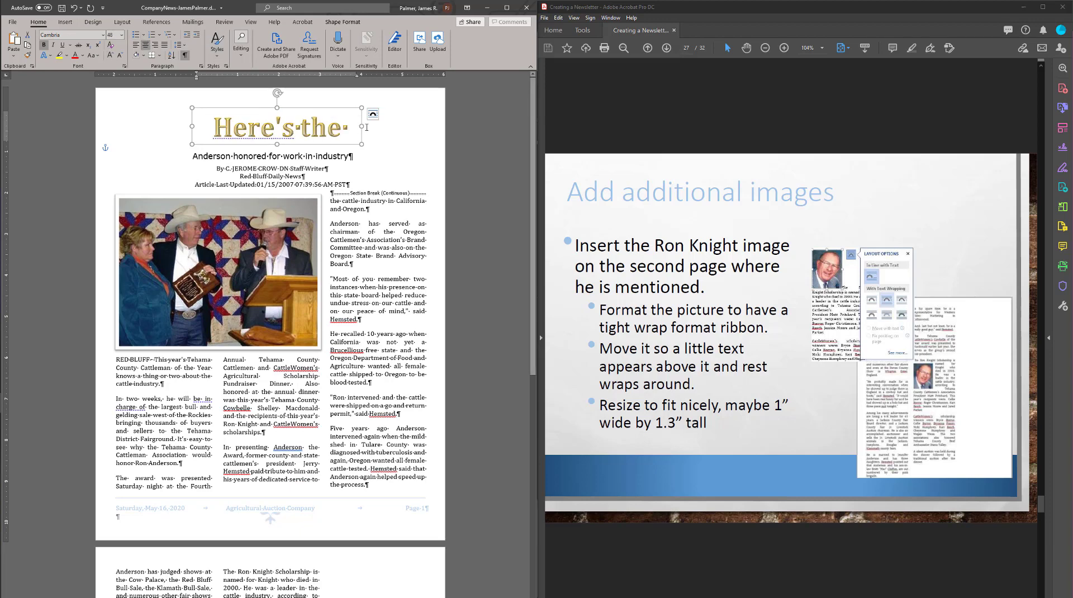
Widen the title box so the title fits on one line, then shift it slightly left.
{"action": "left_click_drag", "start_coordinate": [362, 127], "coordinate": [400, 126]}
{"action": "scroll", "coordinate": [272, 332], "scroll_direction": "down", "scroll_amount": 5}
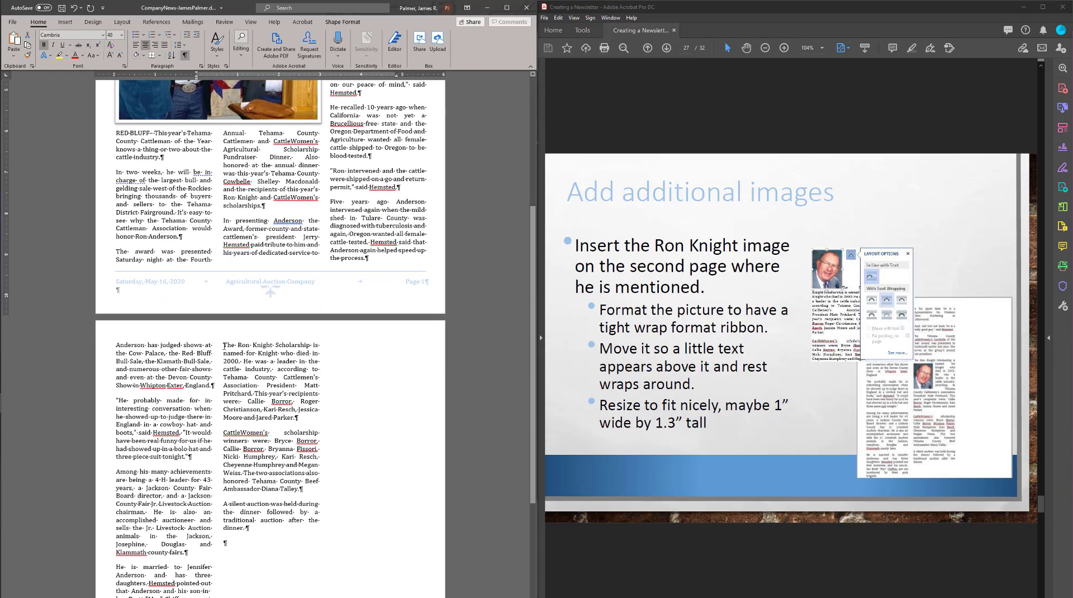
{"action": "scroll", "coordinate": [306, 288], "scroll_direction": "up", "scroll_amount": 2}
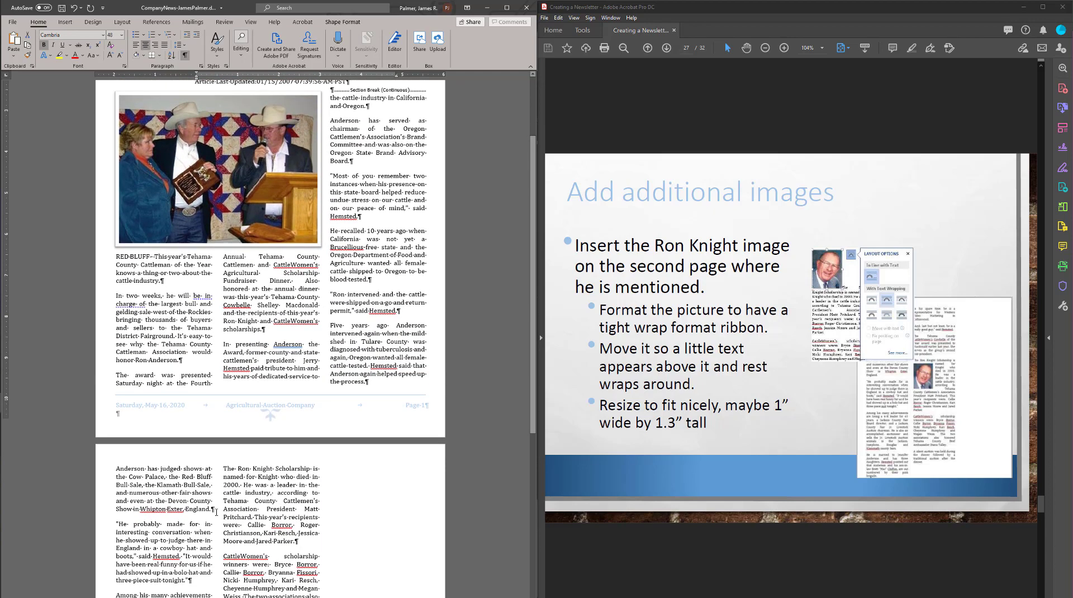
{"action": "scroll", "coordinate": [229, 508], "scroll_direction": "down", "scroll_amount": 1}
{"action": "scroll", "coordinate": [229, 508], "scroll_direction": "down", "scroll_amount": 2}
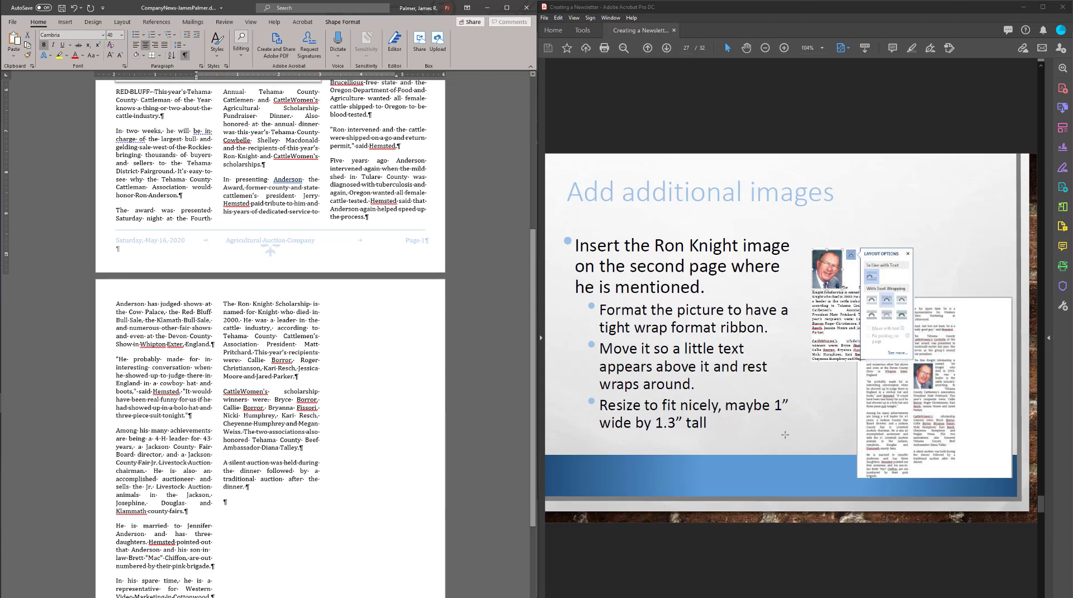
{"action": "scroll", "coordinate": [204, 235], "scroll_direction": "up", "scroll_amount": 6}
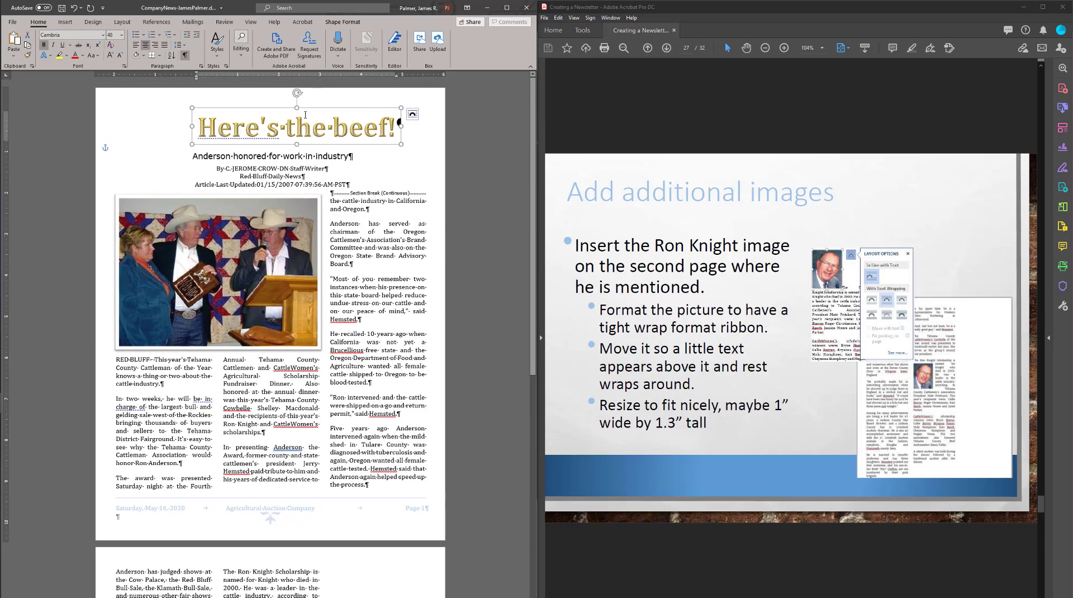
{"action": "left_click_drag", "start_coordinate": [306, 108], "coordinate": [282, 108]}
{"action": "scroll", "coordinate": [230, 339], "scroll_direction": "down", "scroll_amount": 4}
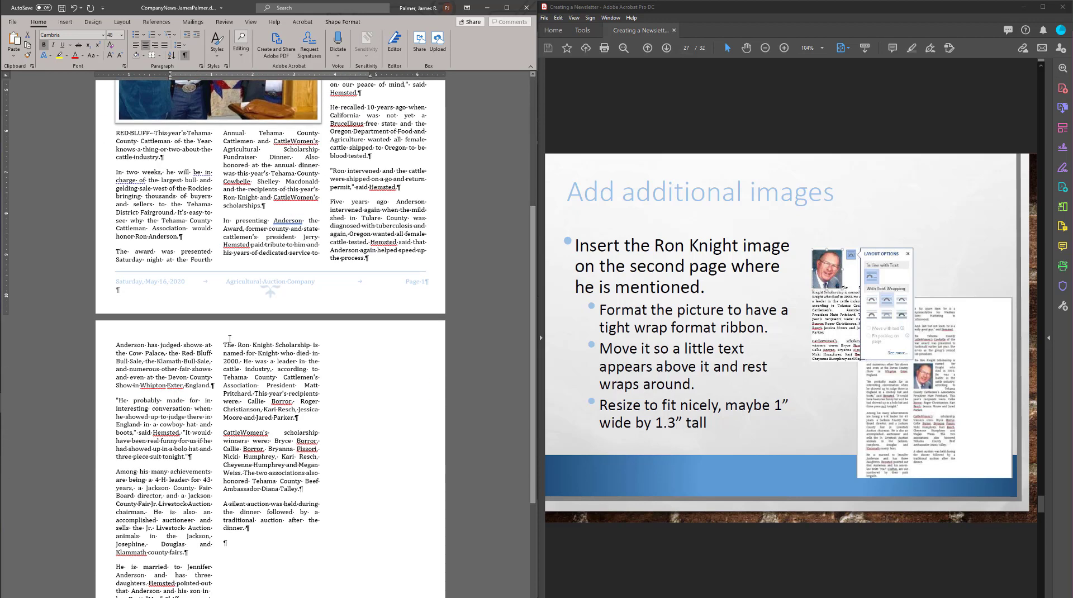
{"action": "left_click", "coordinate": [224, 344]}
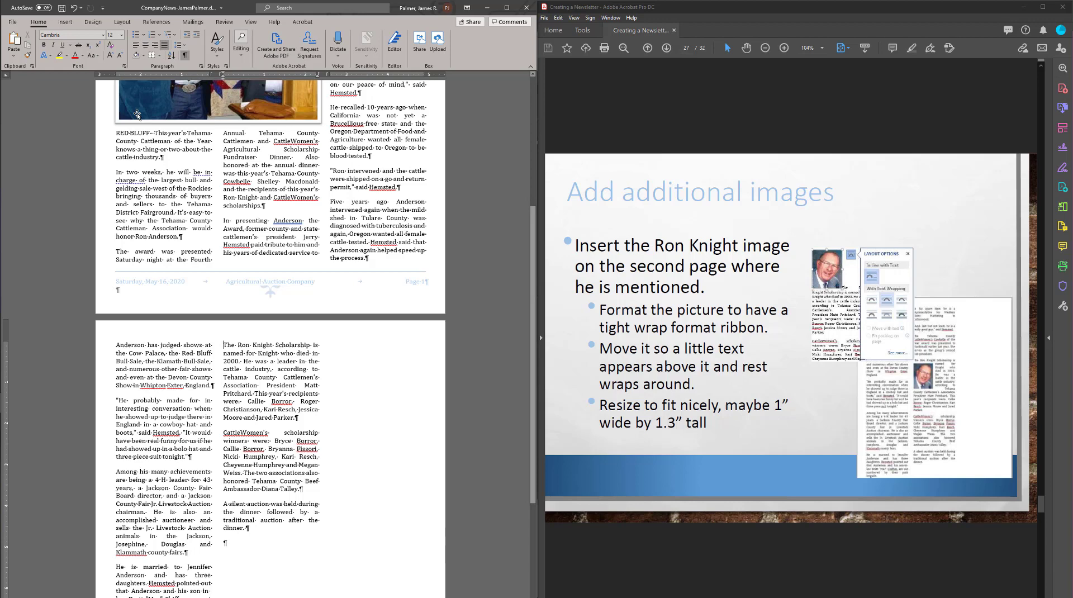
{"action": "left_click", "coordinate": [65, 21]}
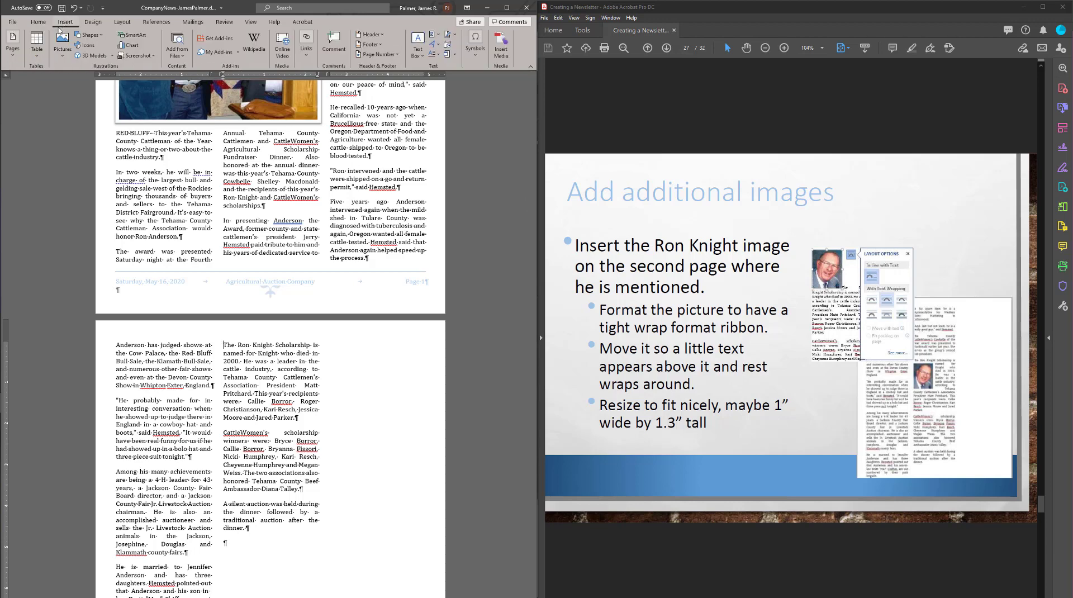
{"action": "left_click", "coordinate": [59, 60]}
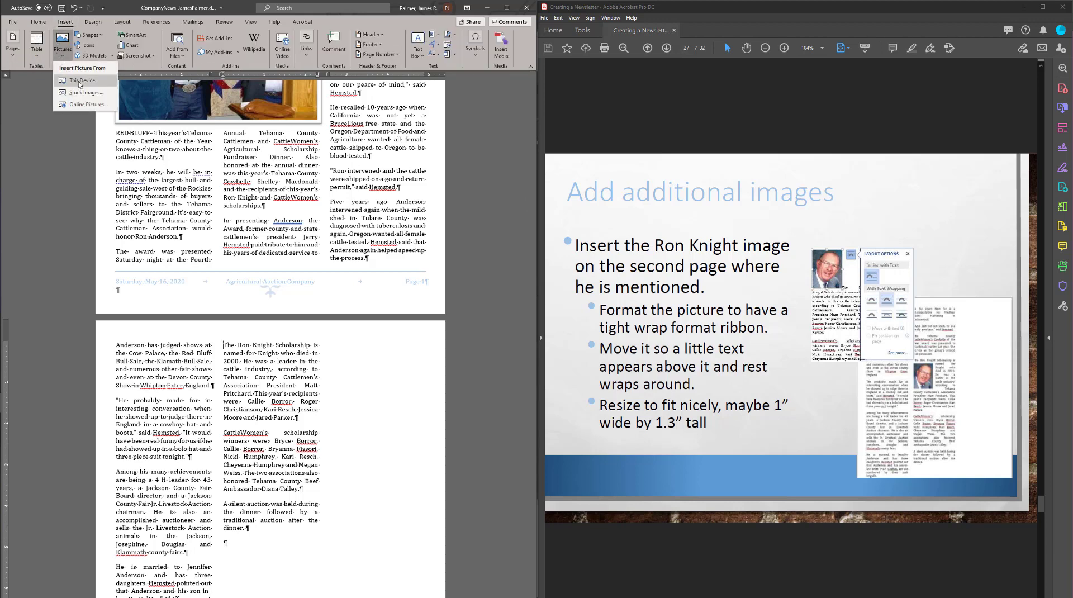
{"action": "left_click", "coordinate": [79, 81]}
{"action": "left_click", "coordinate": [193, 77]}
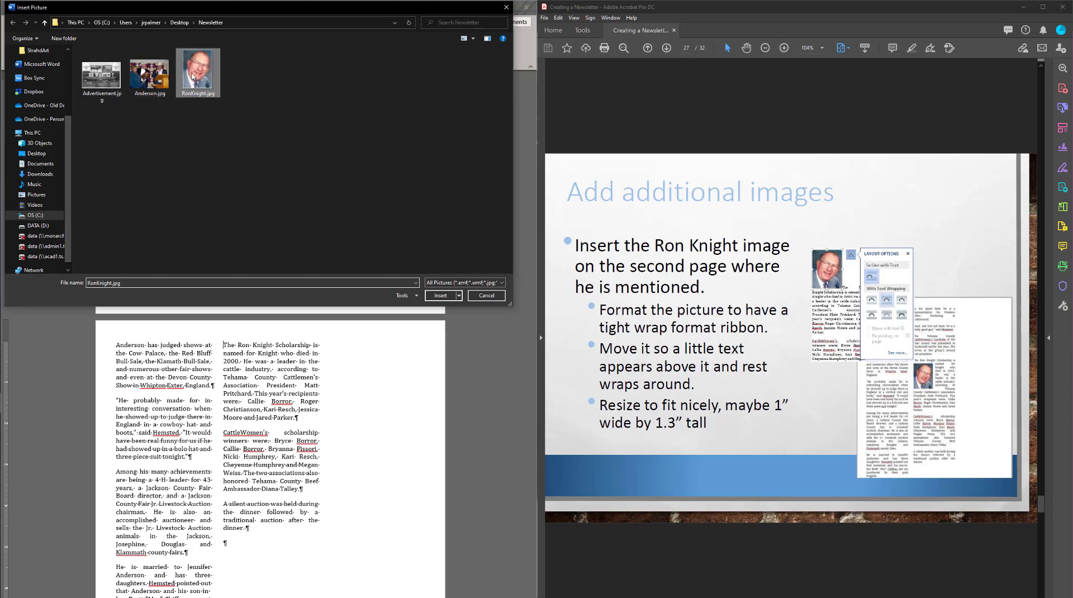
{"action": "left_click", "coordinate": [447, 296]}
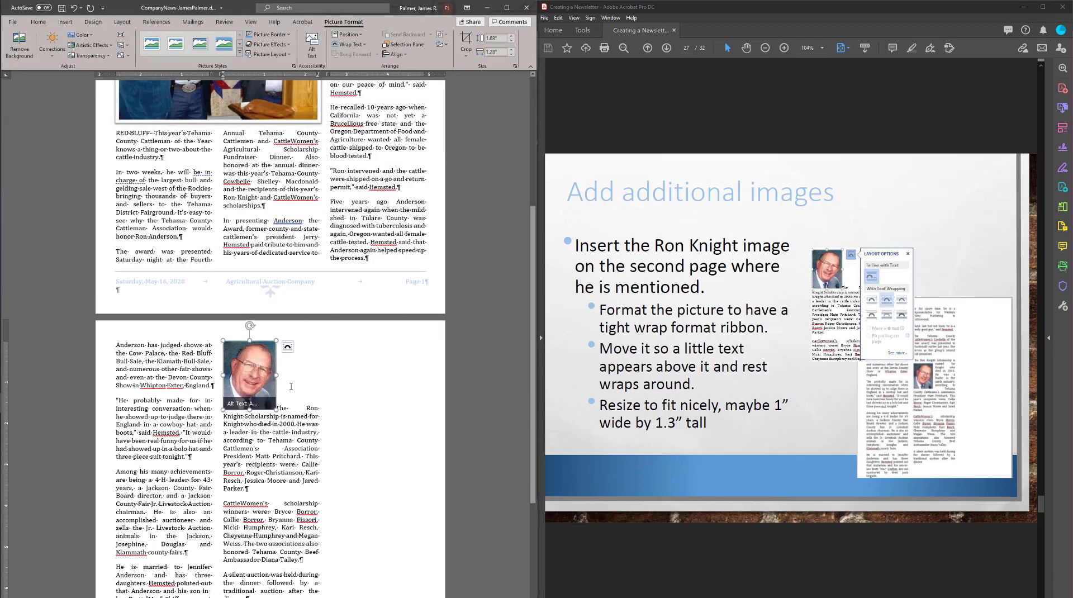
{"action": "left_click_drag", "start_coordinate": [275, 409], "coordinate": [267, 397]}
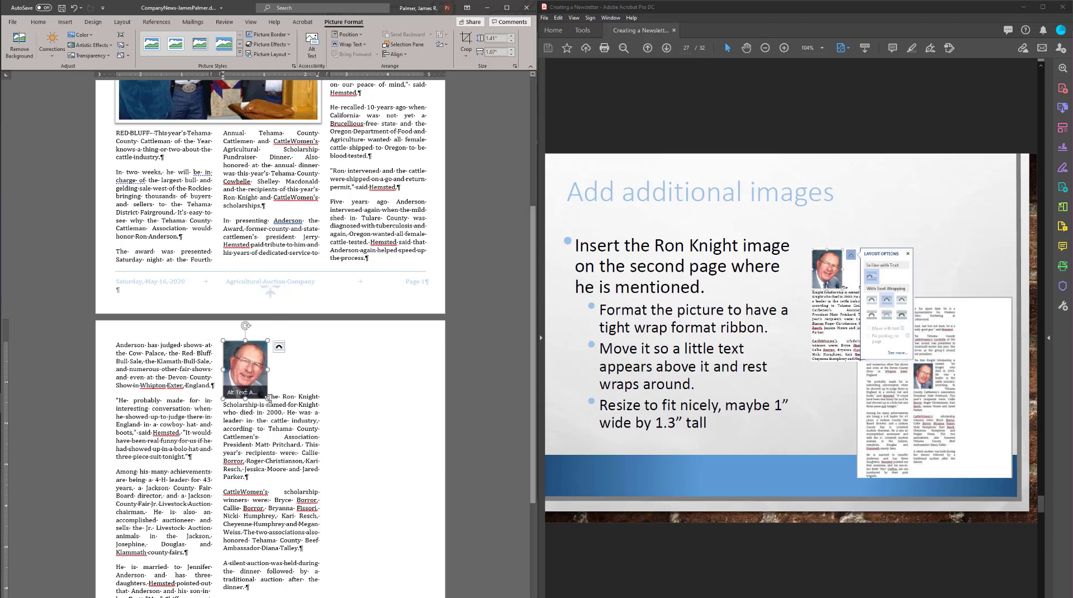
{"action": "left_click_drag", "start_coordinate": [267, 398], "coordinate": [265, 395]}
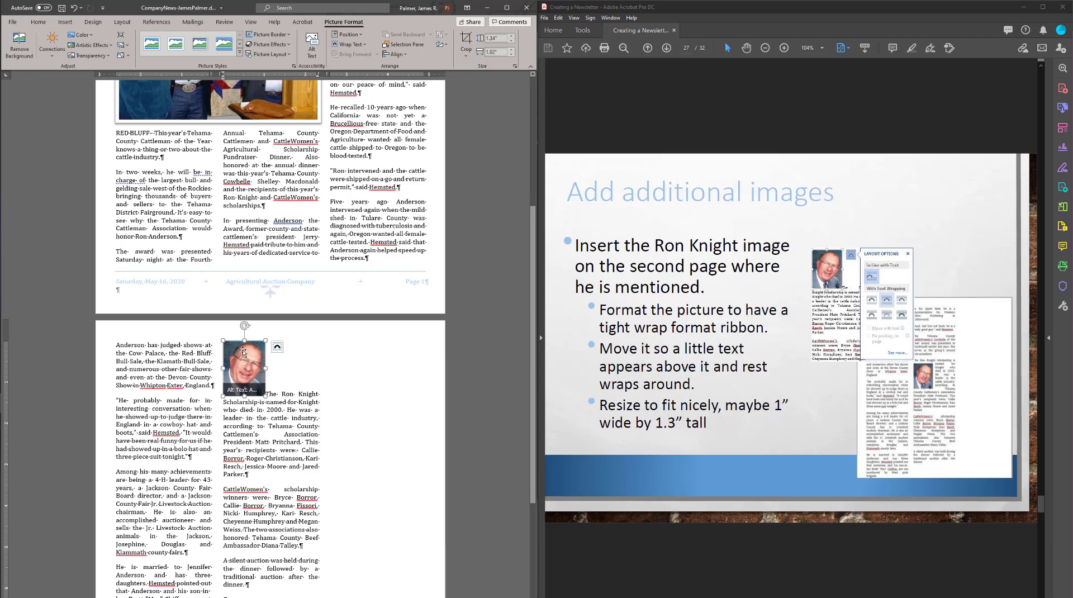
{"action": "right_click", "coordinate": [246, 355]}
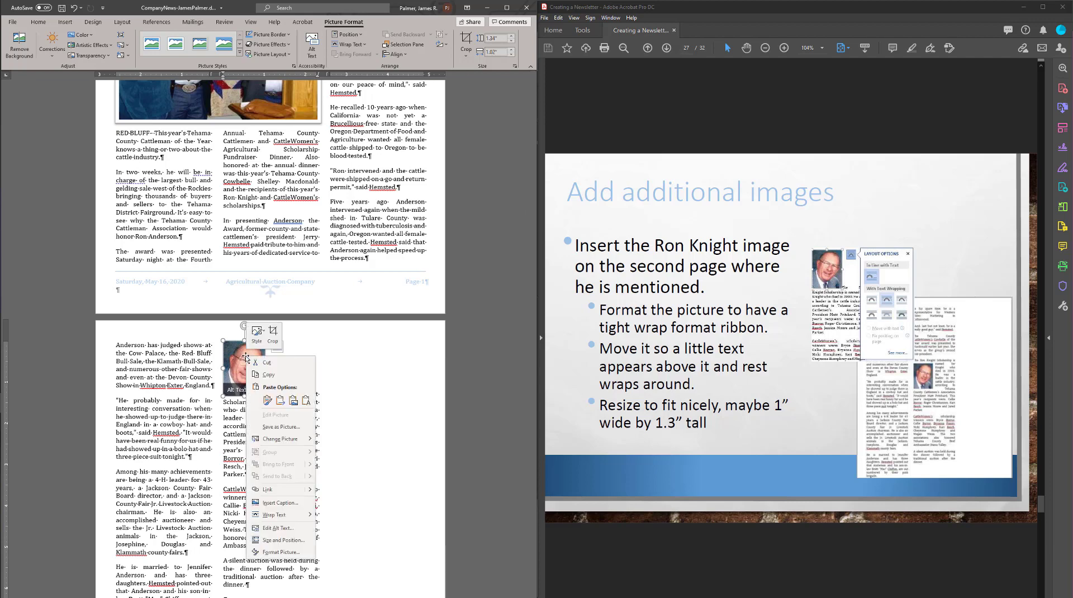
{"action": "left_click", "coordinate": [283, 540]}
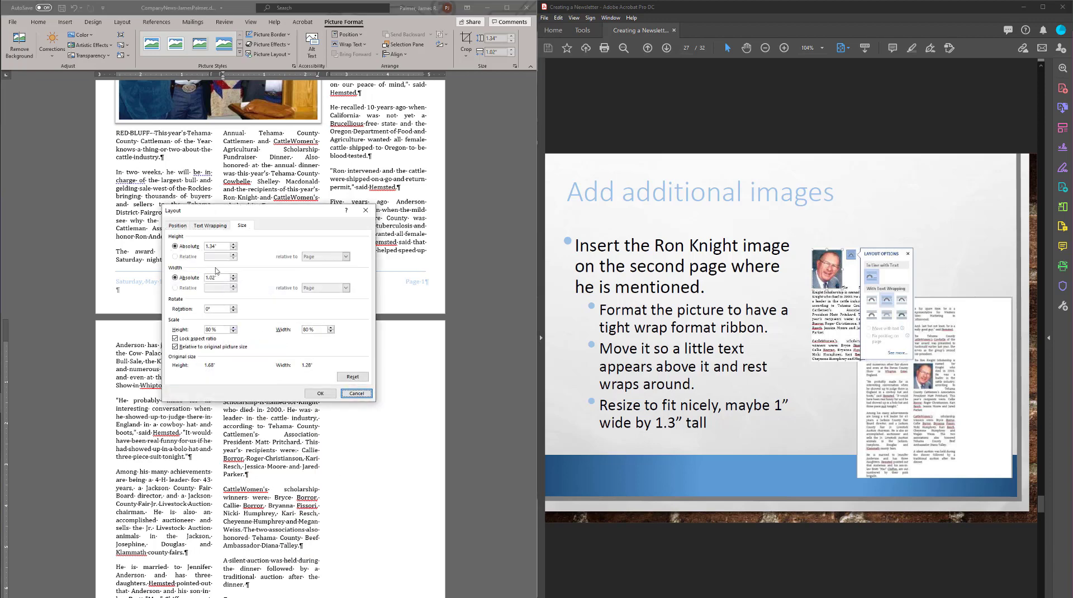
{"action": "double_click", "coordinate": [222, 245]}
{"action": "key", "text": "Return"}
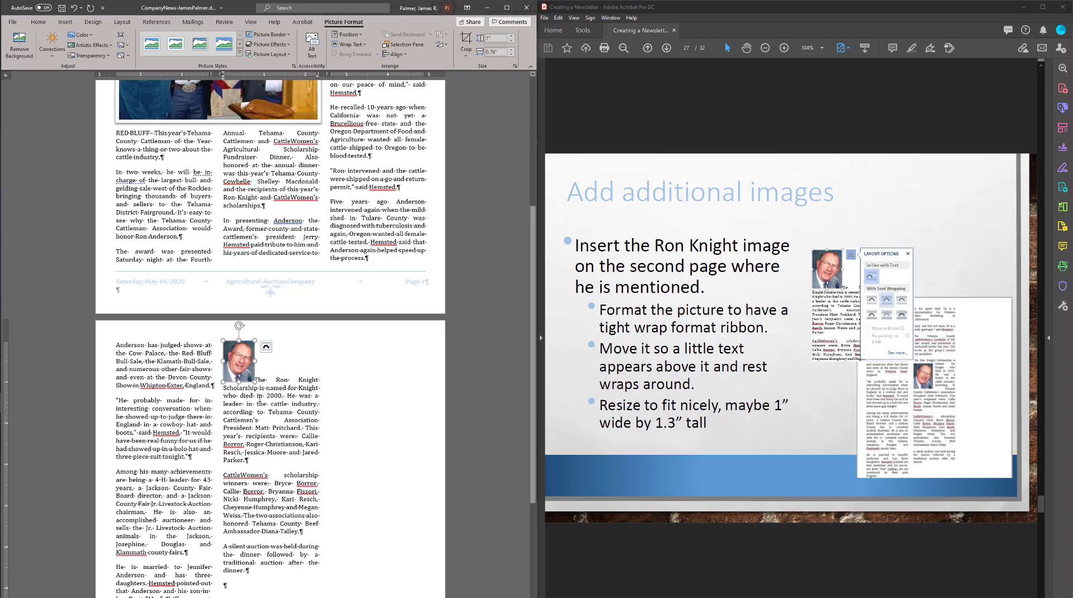
Apply Square text wrapping to the Ron Knight photo and reselect it.
{"action": "left_click", "coordinate": [266, 347]}
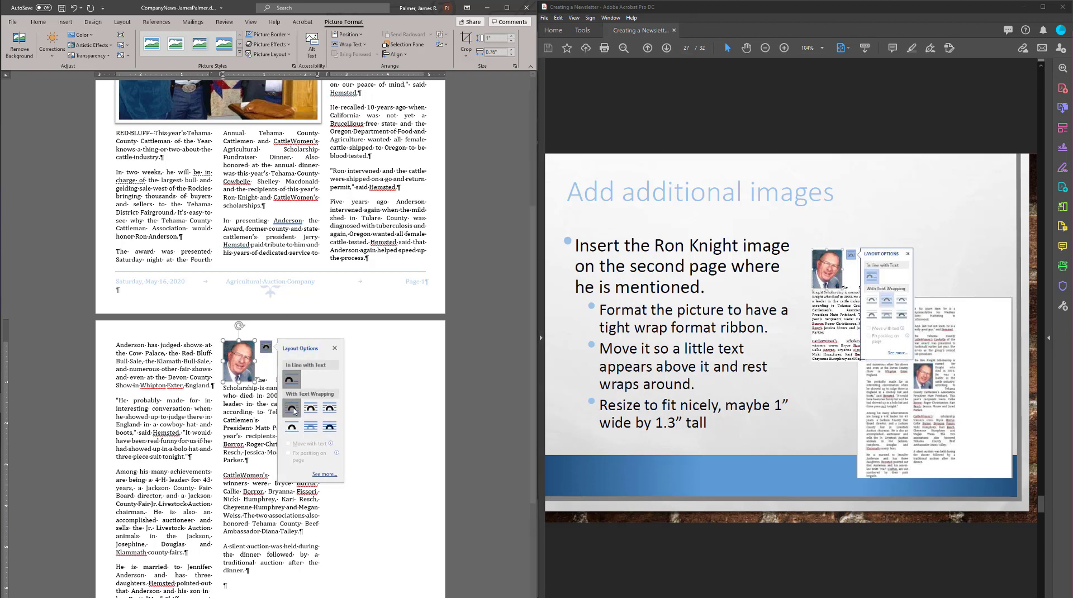
{"action": "left_click", "coordinate": [292, 409]}
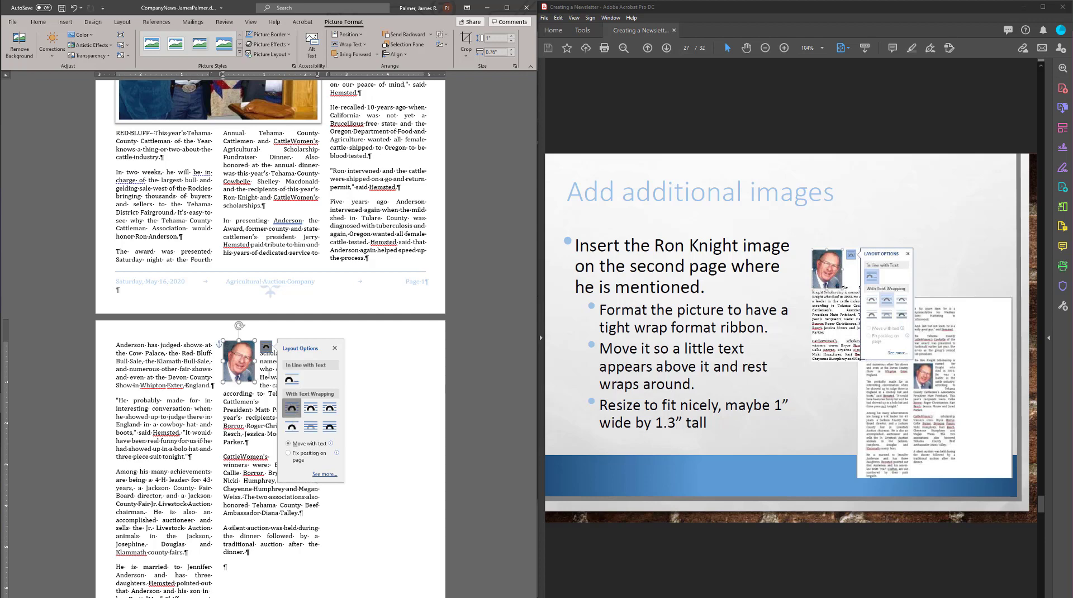
{"action": "left_click", "coordinate": [248, 425]}
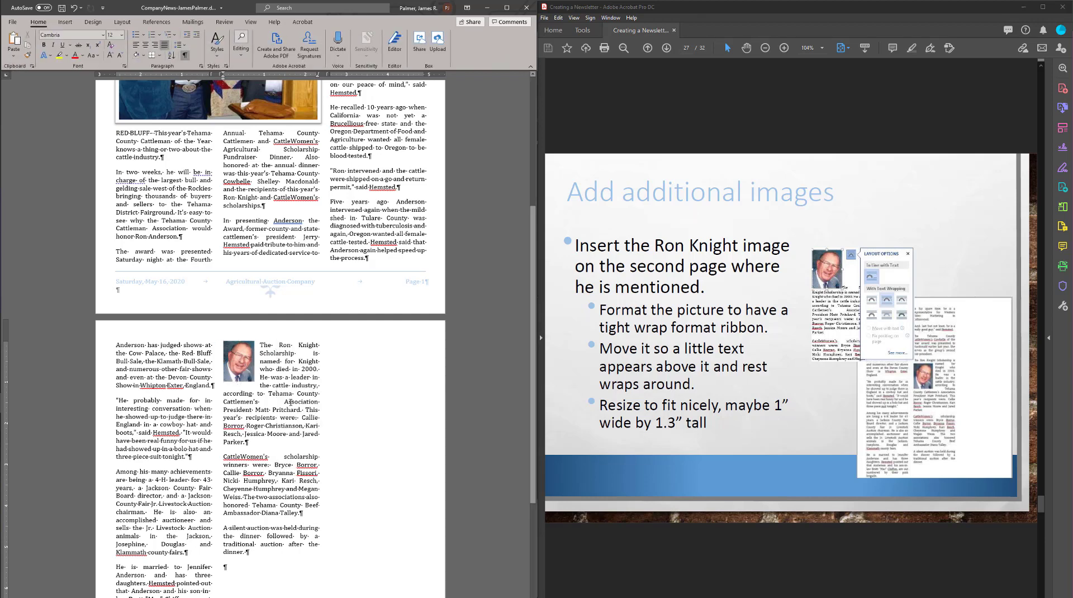
{"action": "left_click", "coordinate": [250, 362]}
{"action": "left_click_drag", "start_coordinate": [254, 384], "coordinate": [267, 397]}
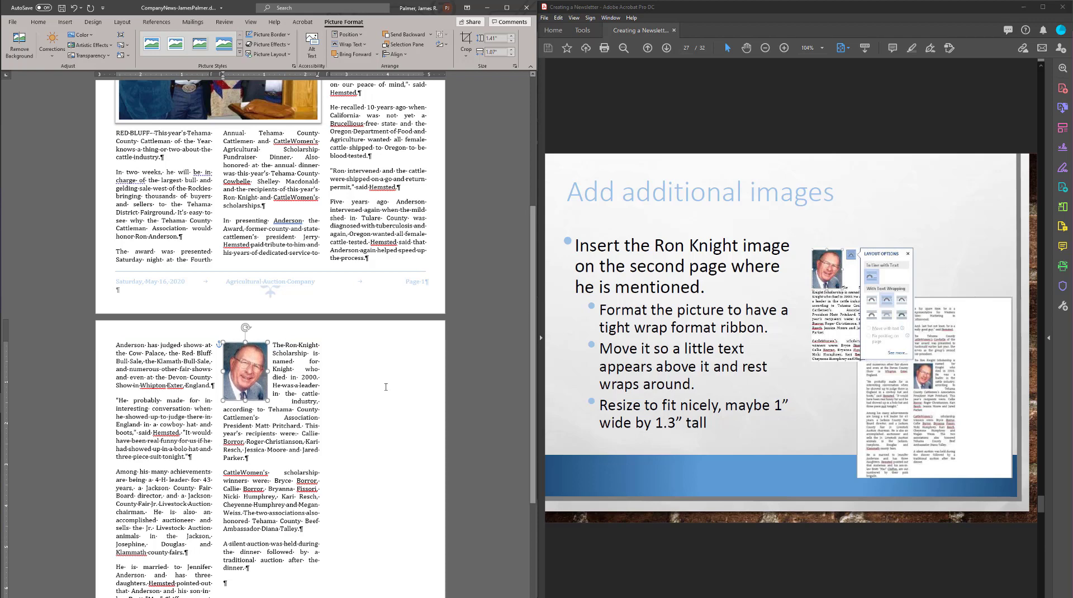
{"action": "key", "text": "Down"}
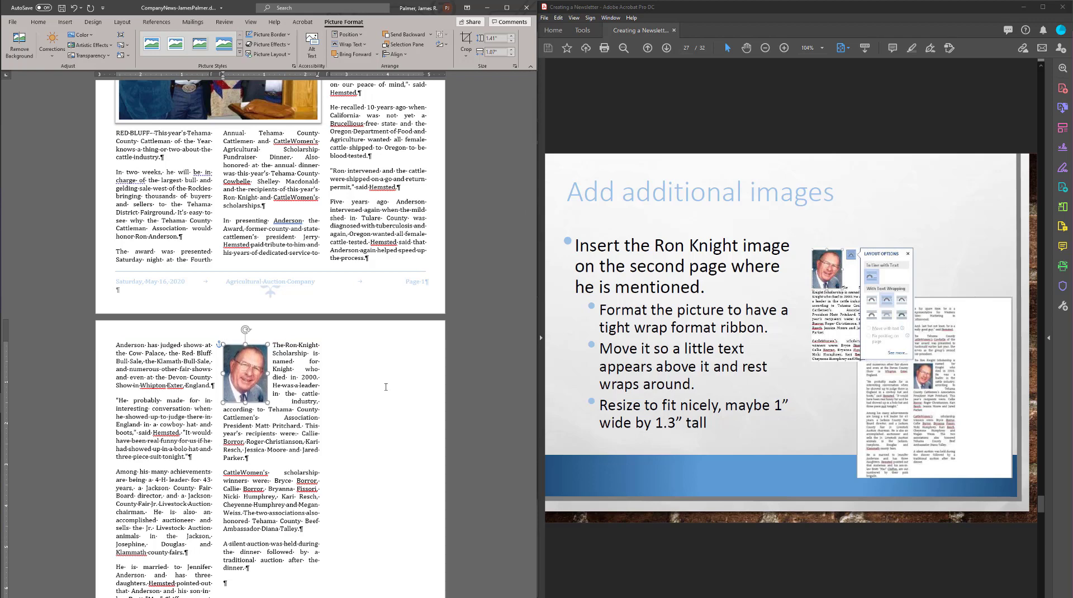
{"action": "key", "text": "Down"}
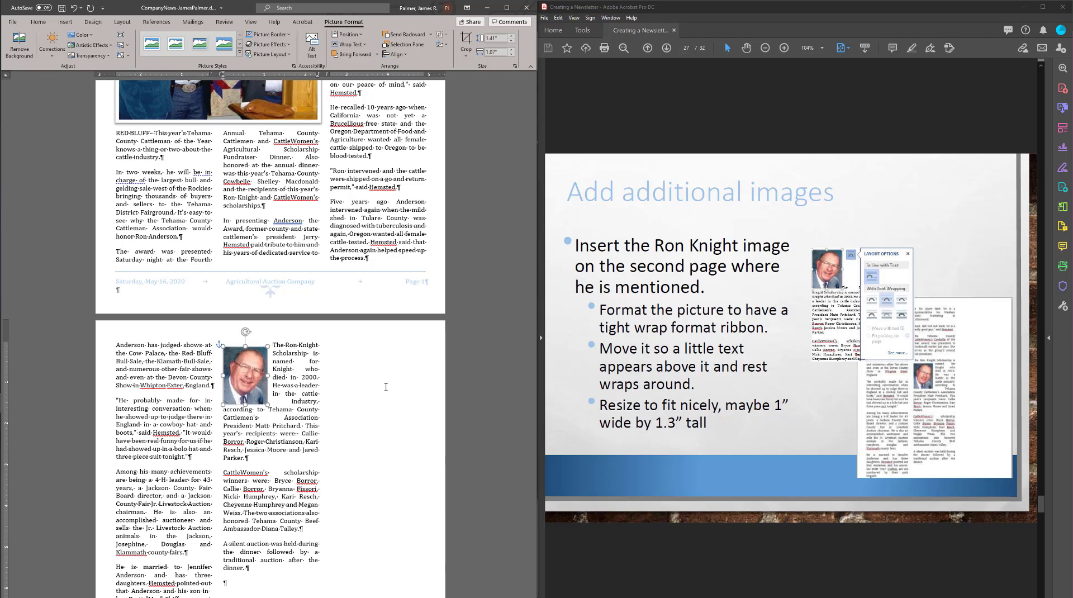
{"action": "key", "text": "Down"}
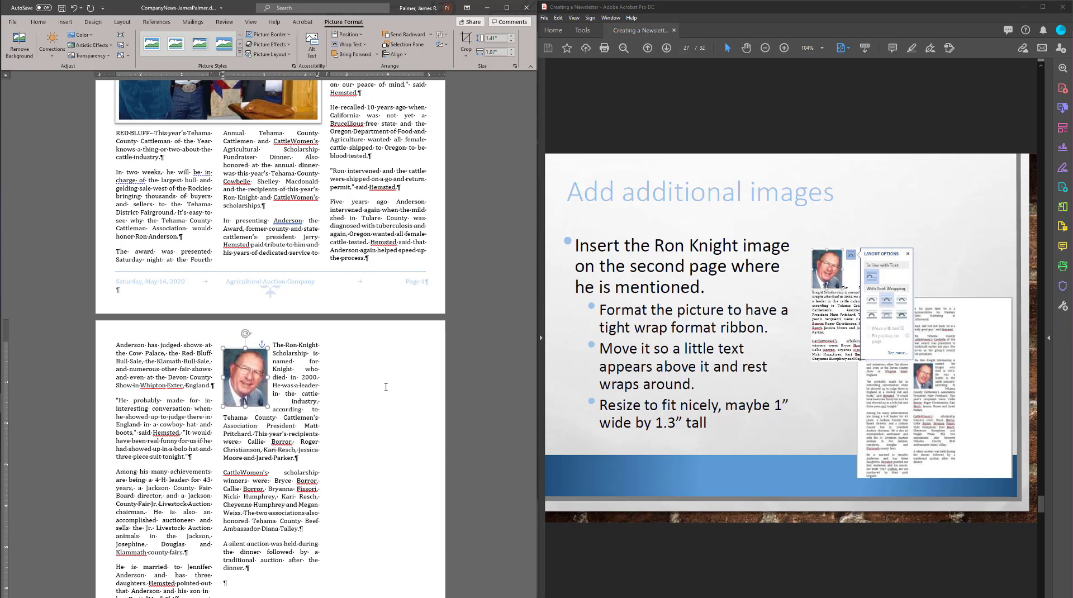
{"action": "key", "text": "Down"}
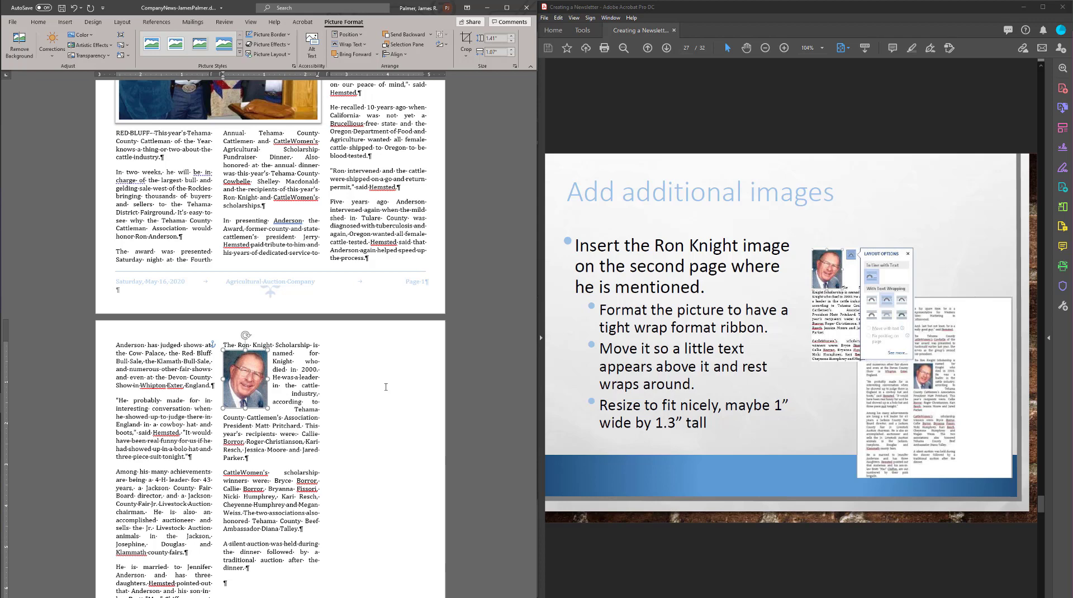
{"action": "key", "text": "Down"}
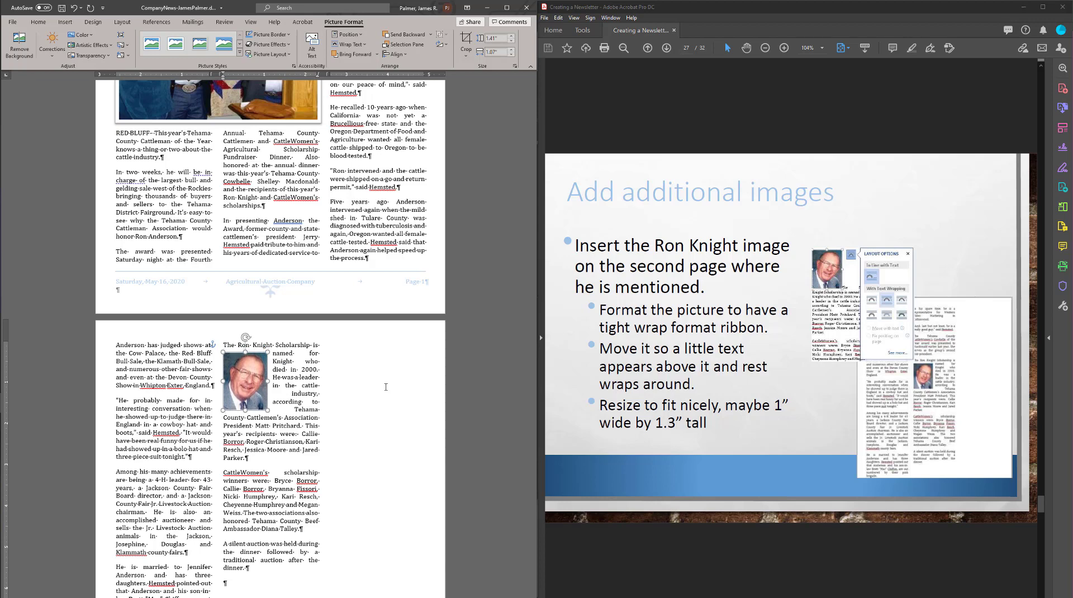
{"action": "key", "text": "Down"}
{"action": "key", "text": "Down"}
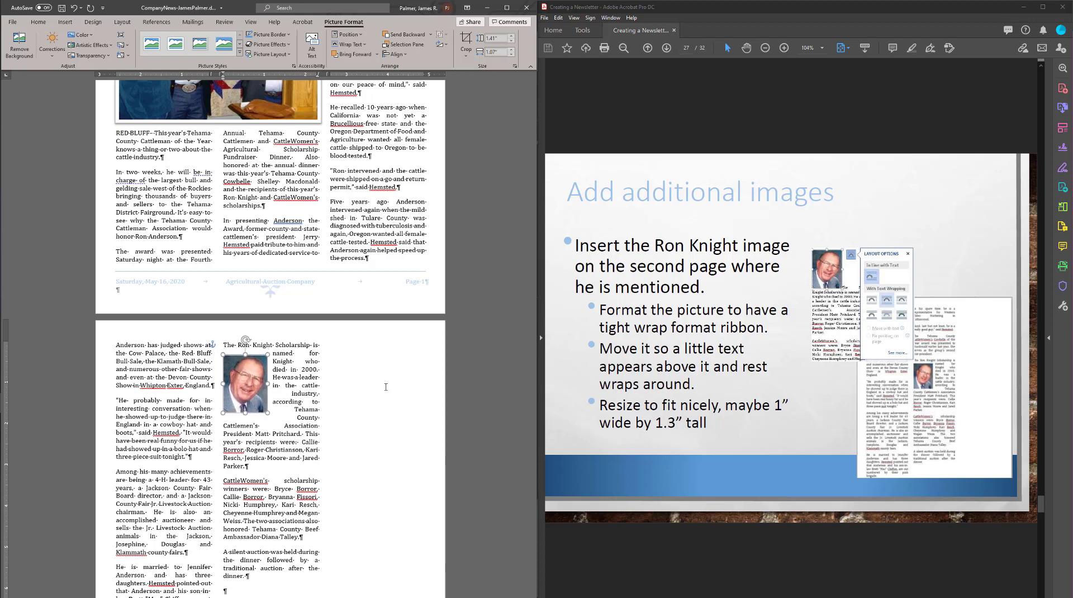
{"action": "key", "text": "Up"}
{"action": "key", "text": "Up"}
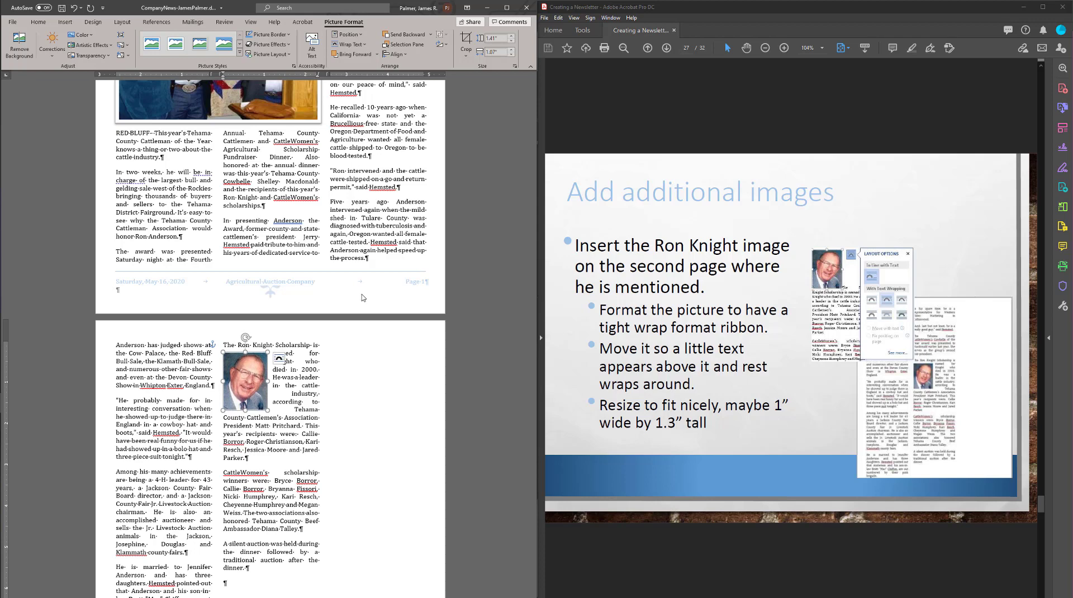
{"action": "left_click_drag", "start_coordinate": [269, 353], "coordinate": [269, 353]}
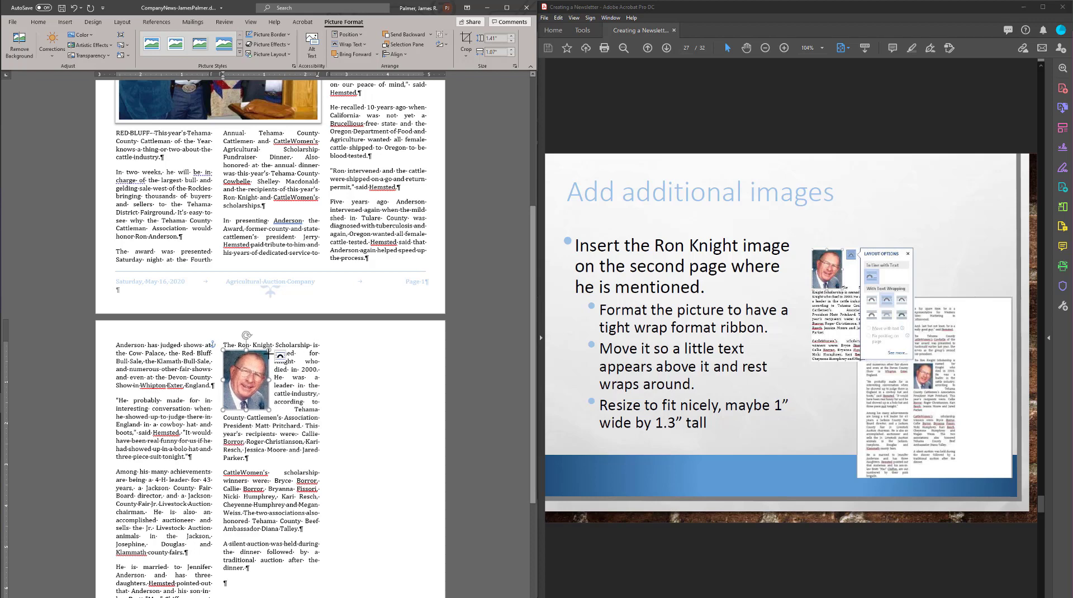
{"action": "left_click", "coordinate": [308, 386]}
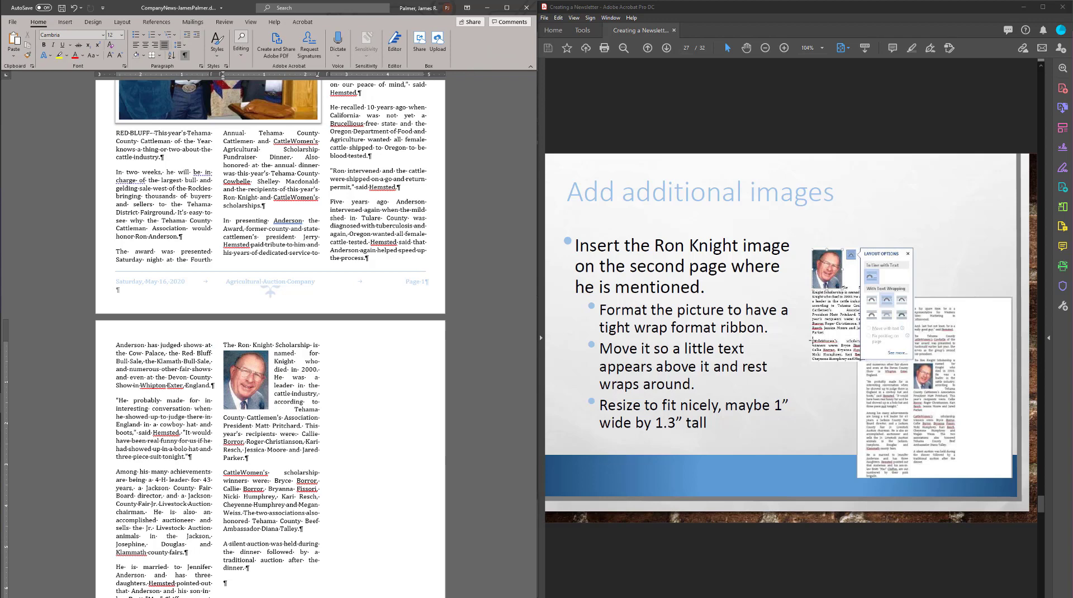
{"action": "scroll", "coordinate": [819, 364], "scroll_direction": "down", "scroll_amount": 1}
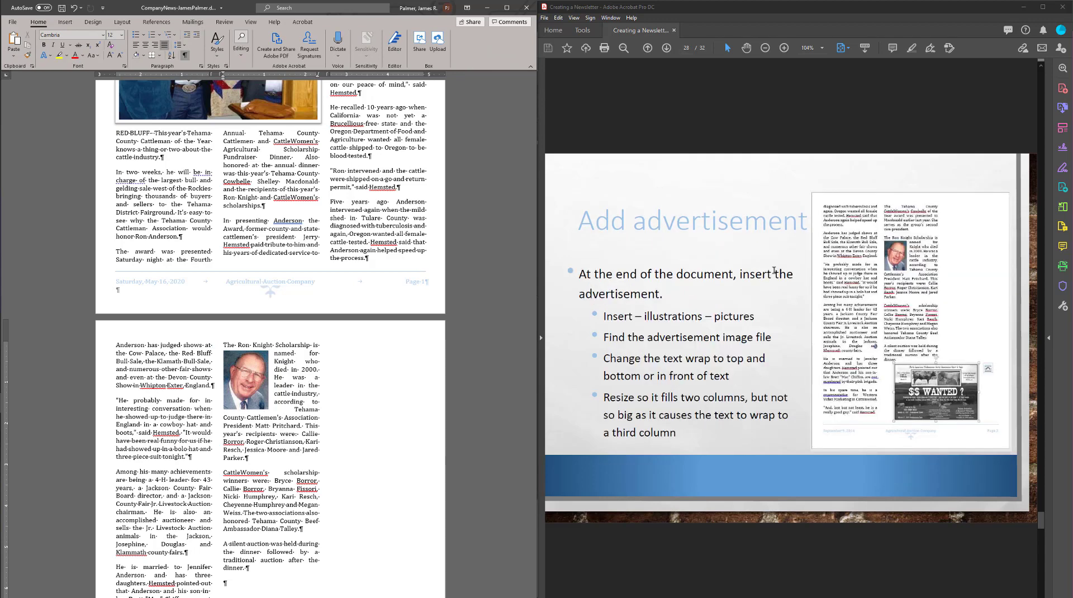
Insert Advertisement.jpg and move it below the paragraph ending 'dinner.'.
{"action": "left_click_drag", "start_coordinate": [535, 233], "coordinate": [535, 313]}
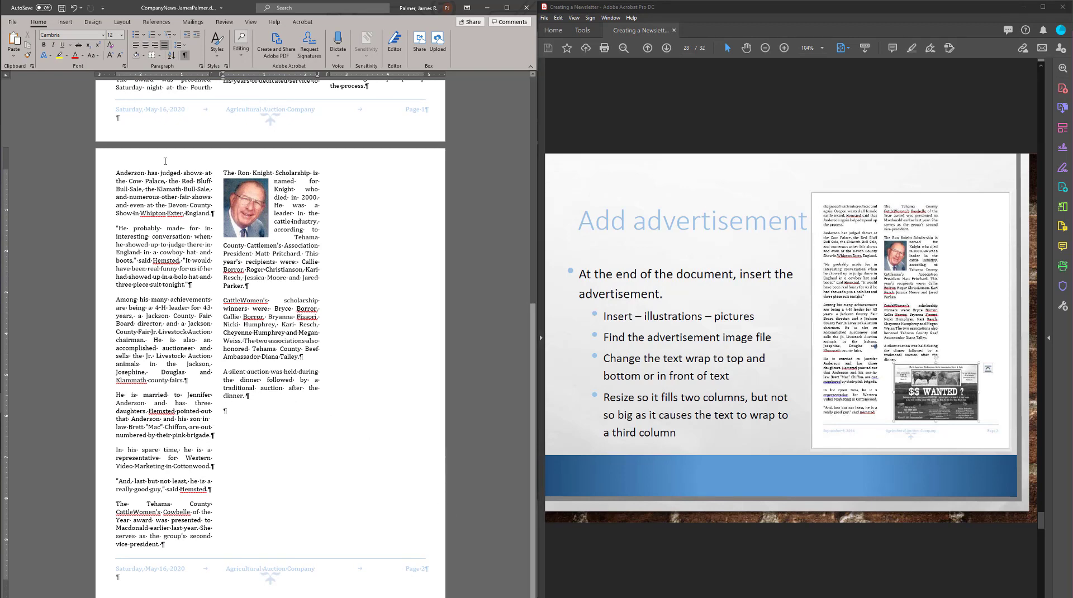
{"action": "left_click", "coordinate": [65, 22]}
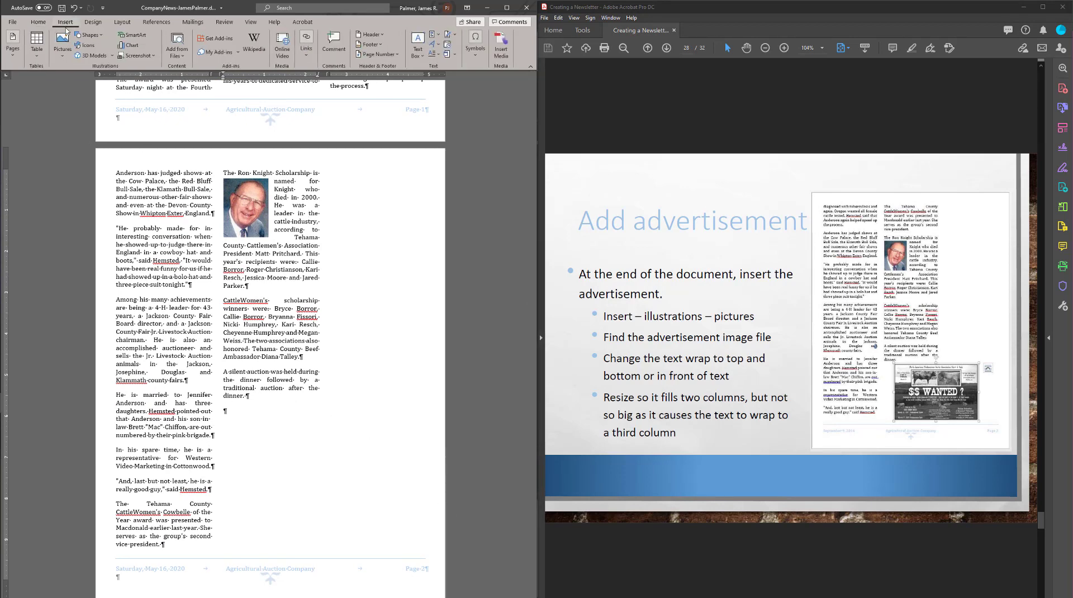
{"action": "left_click", "coordinate": [62, 46]}
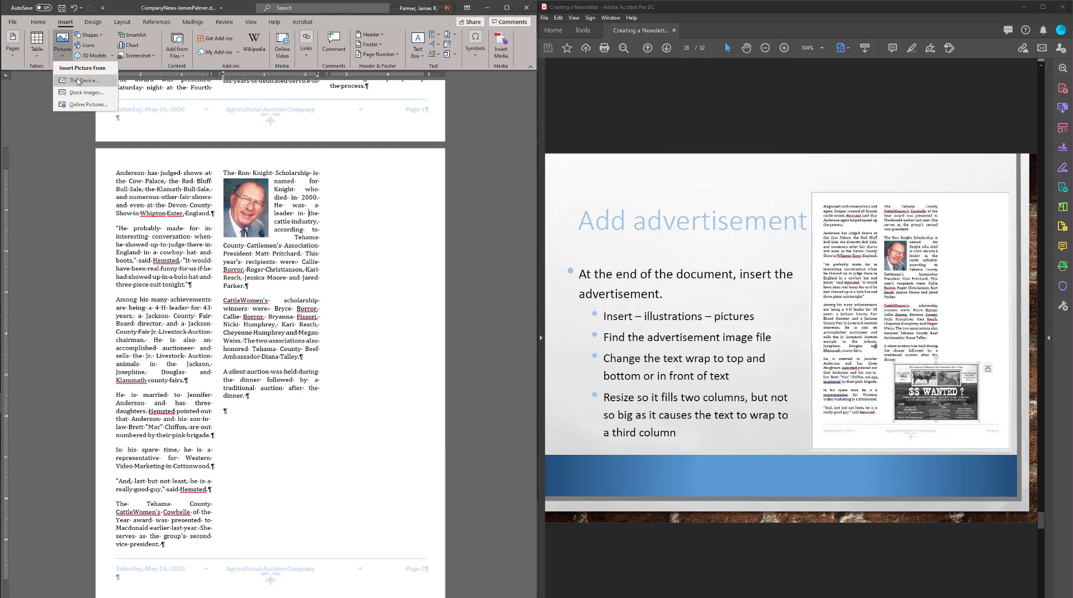
{"action": "left_click", "coordinate": [79, 82]}
{"action": "left_click", "coordinate": [101, 73]}
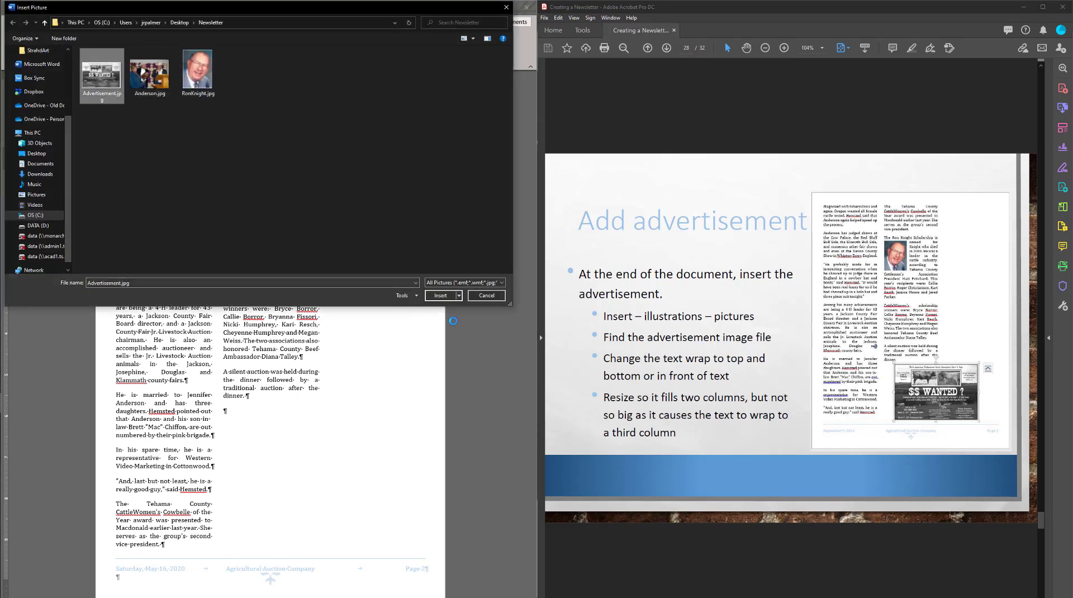
{"action": "left_click", "coordinate": [445, 296]}
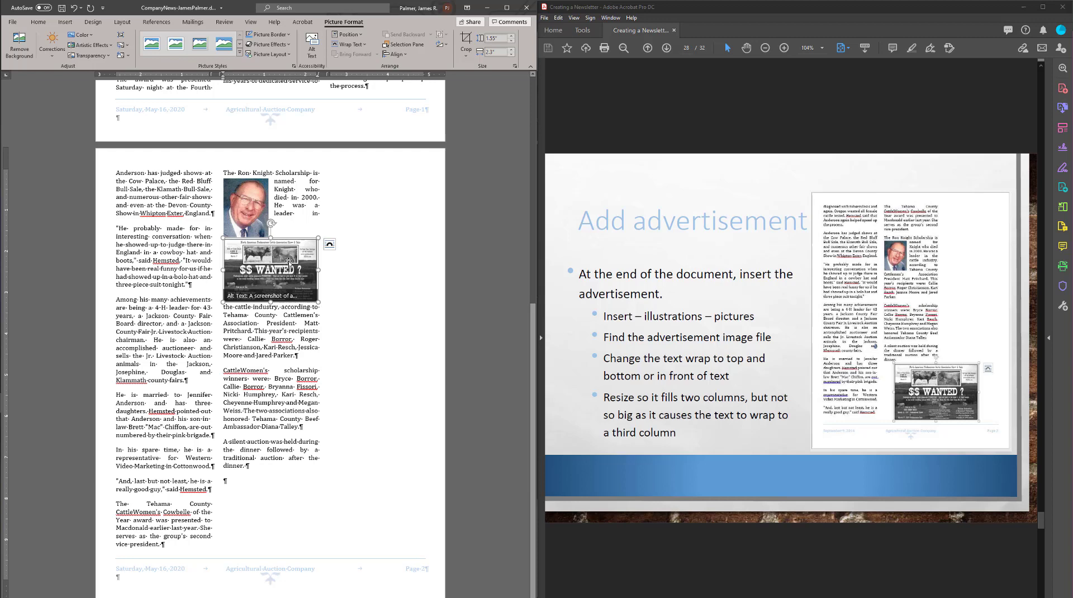
{"action": "left_click_drag", "start_coordinate": [288, 262], "coordinate": [224, 481]}
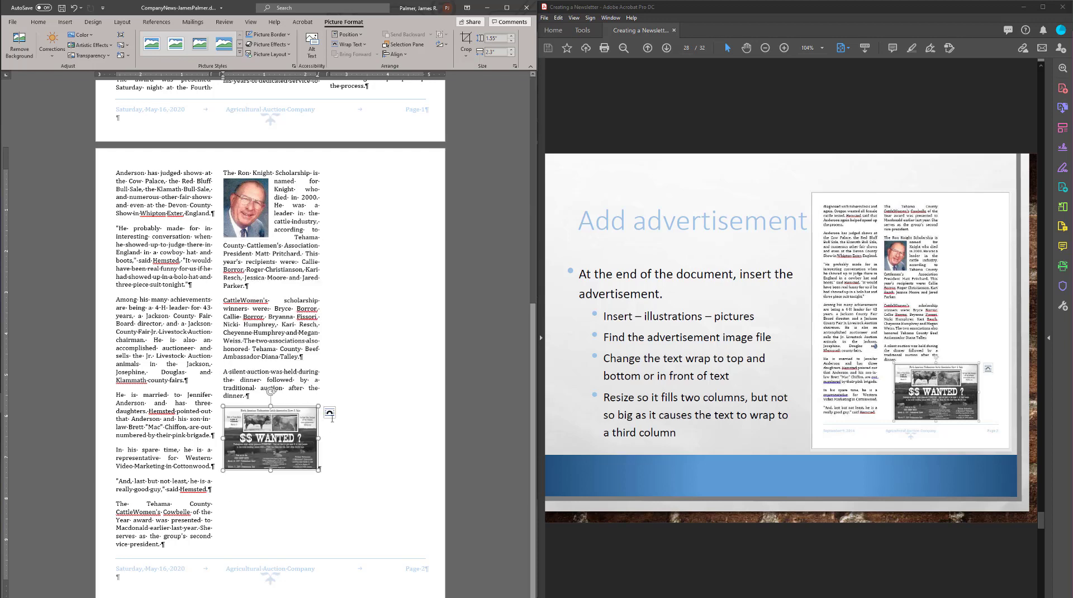
Give the advertisement Top and Bottom wrapping and enlarge it across both columns.
{"action": "left_click", "coordinate": [330, 413]}
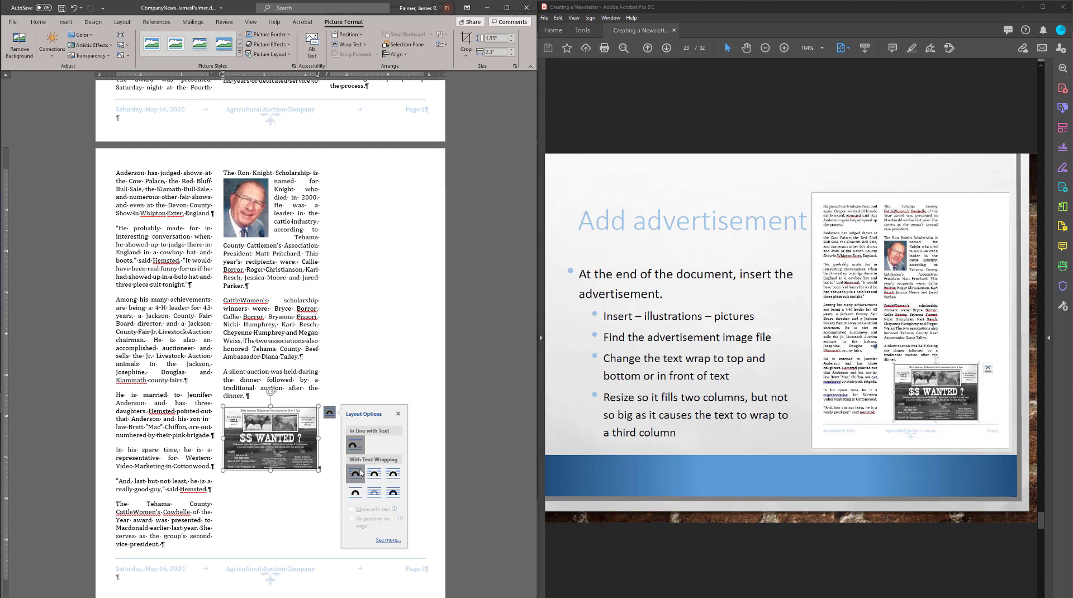
{"action": "left_click", "coordinate": [355, 491]}
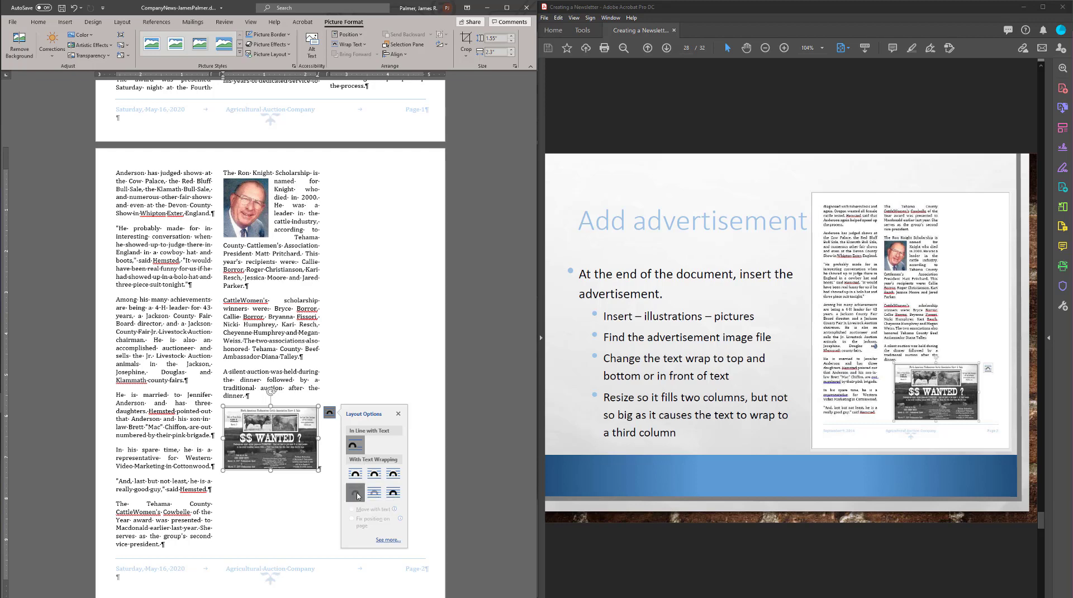
{"action": "left_click_drag", "start_coordinate": [318, 470], "coordinate": [405, 543]}
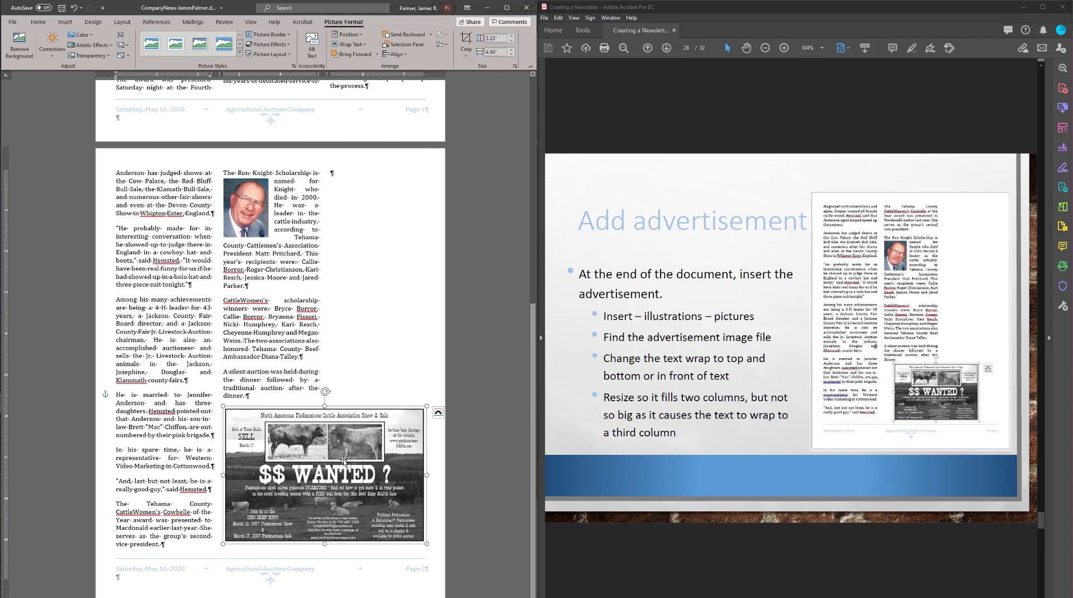
{"action": "left_click_drag", "start_coordinate": [342, 463], "coordinate": [345, 464]}
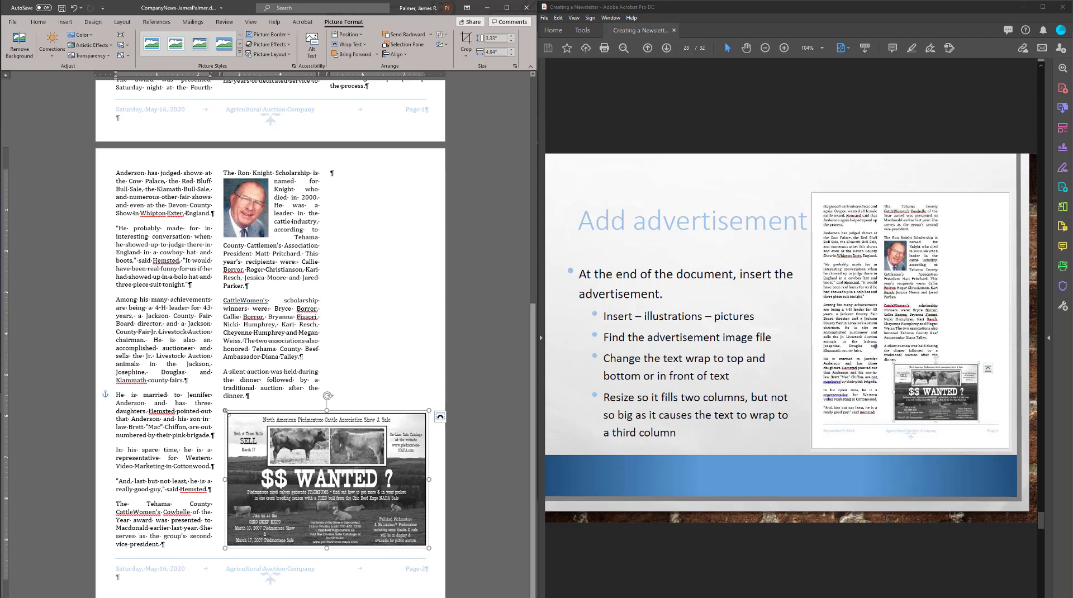
{"action": "left_click_drag", "start_coordinate": [223, 409], "coordinate": [226, 405]}
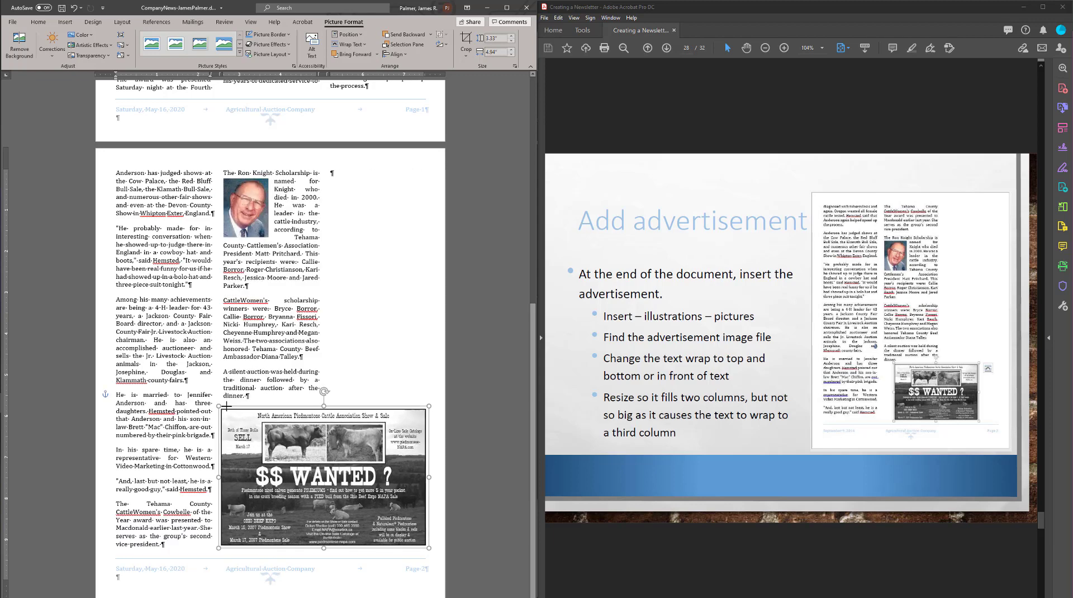
{"action": "left_click", "coordinate": [467, 515]}
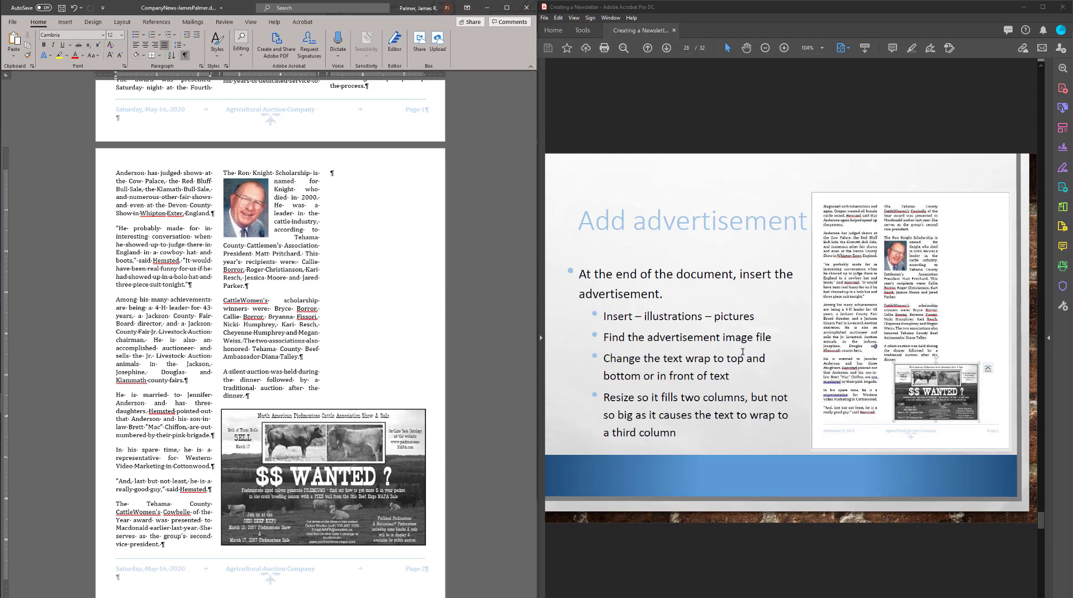
With the cursor on the Anderson headline line, bring up the Stock Images picker.
{"action": "scroll", "coordinate": [741, 351], "scroll_direction": "down", "scroll_amount": 1}
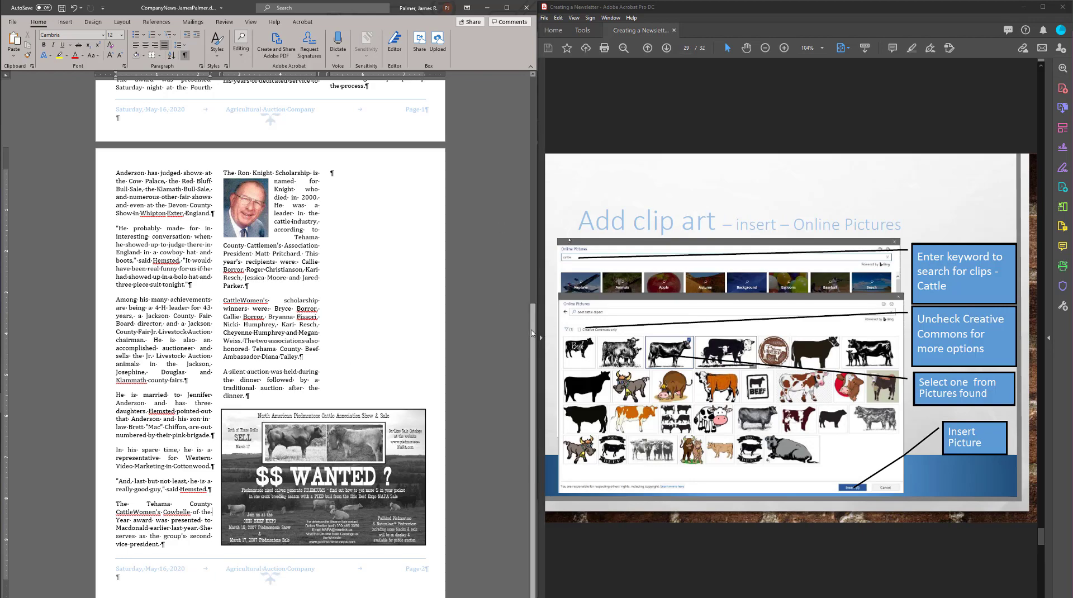
{"action": "left_click_drag", "start_coordinate": [532, 333], "coordinate": [546, 79]}
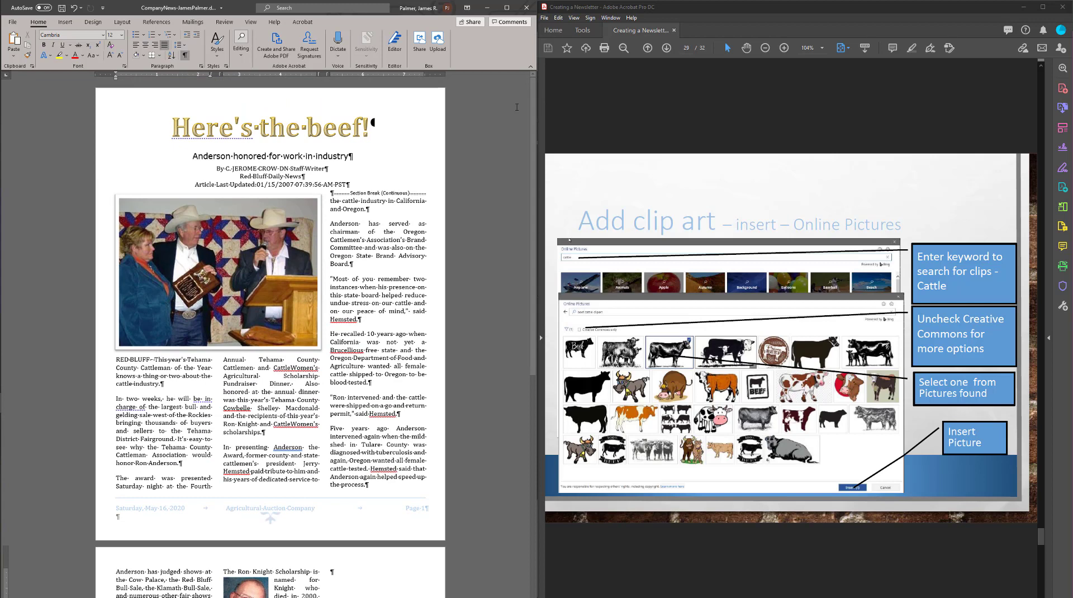
{"action": "left_click", "coordinate": [396, 155]}
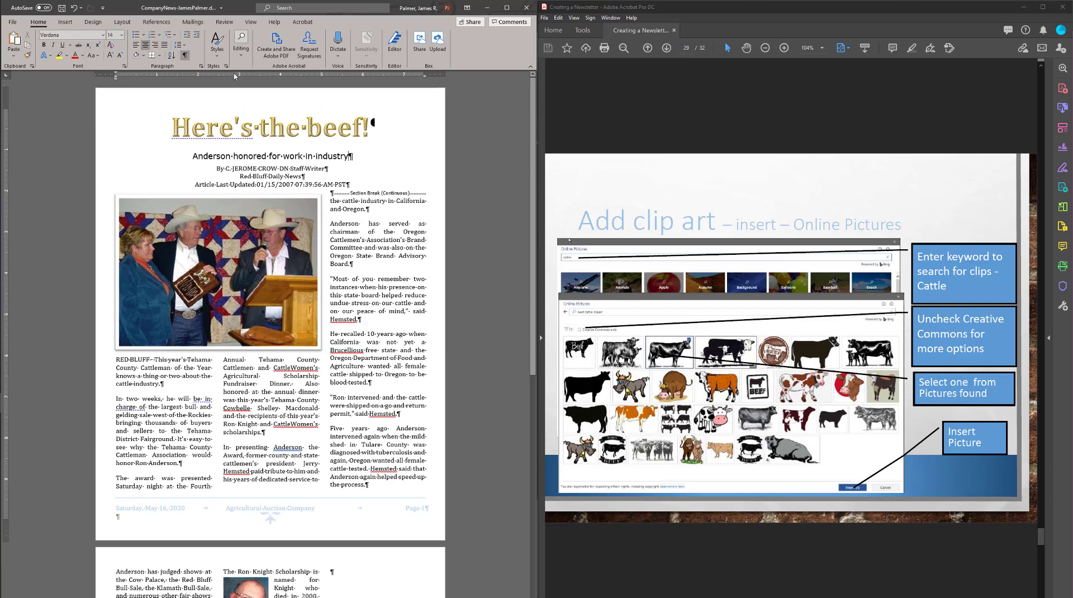
{"action": "left_click", "coordinate": [63, 24]}
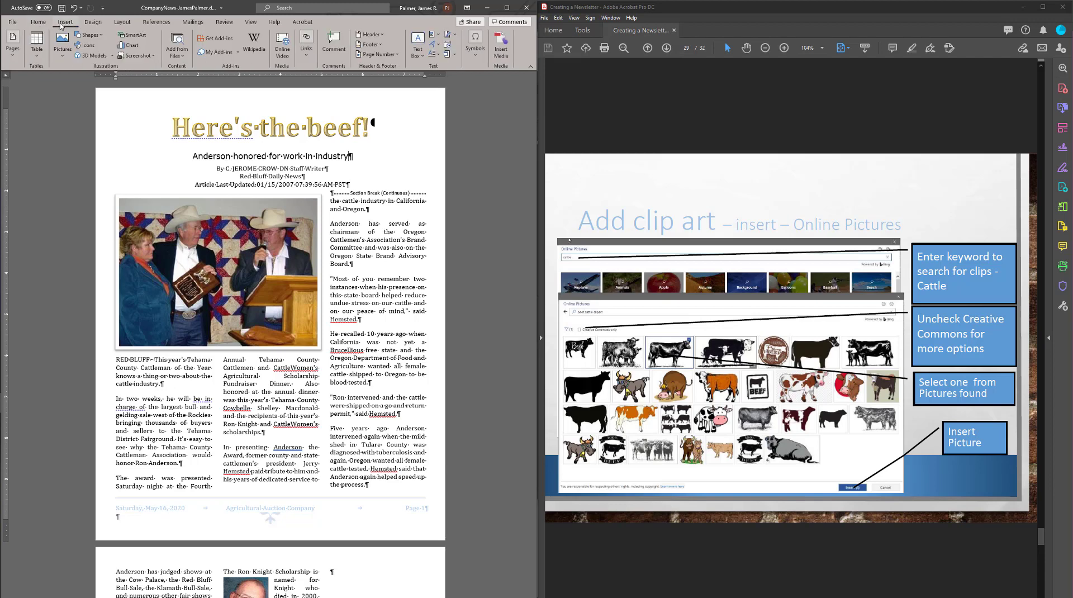
{"action": "left_click", "coordinate": [66, 56]}
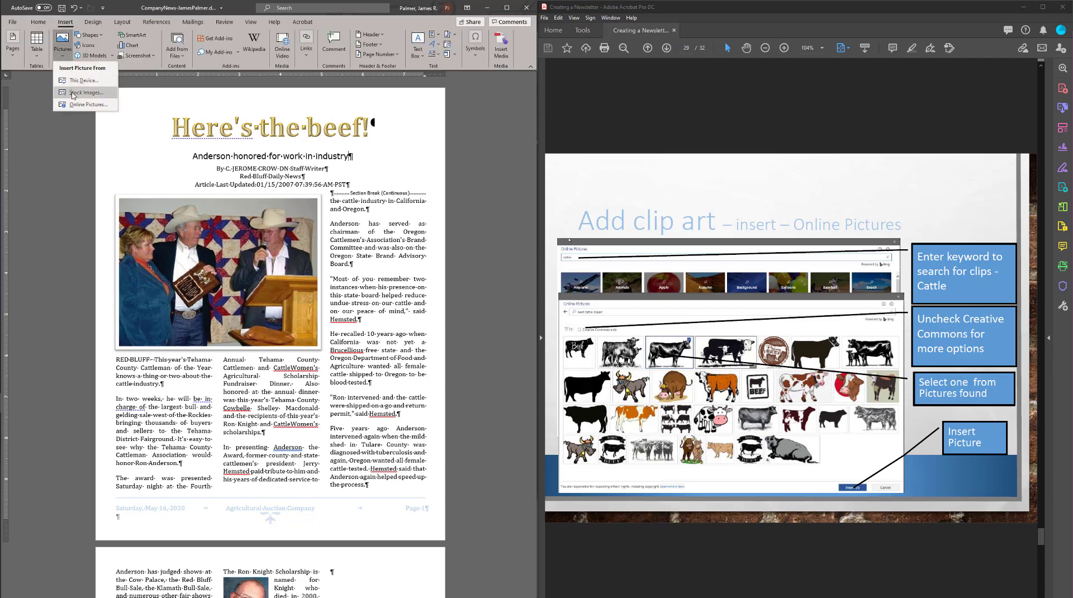
{"action": "left_click", "coordinate": [72, 94]}
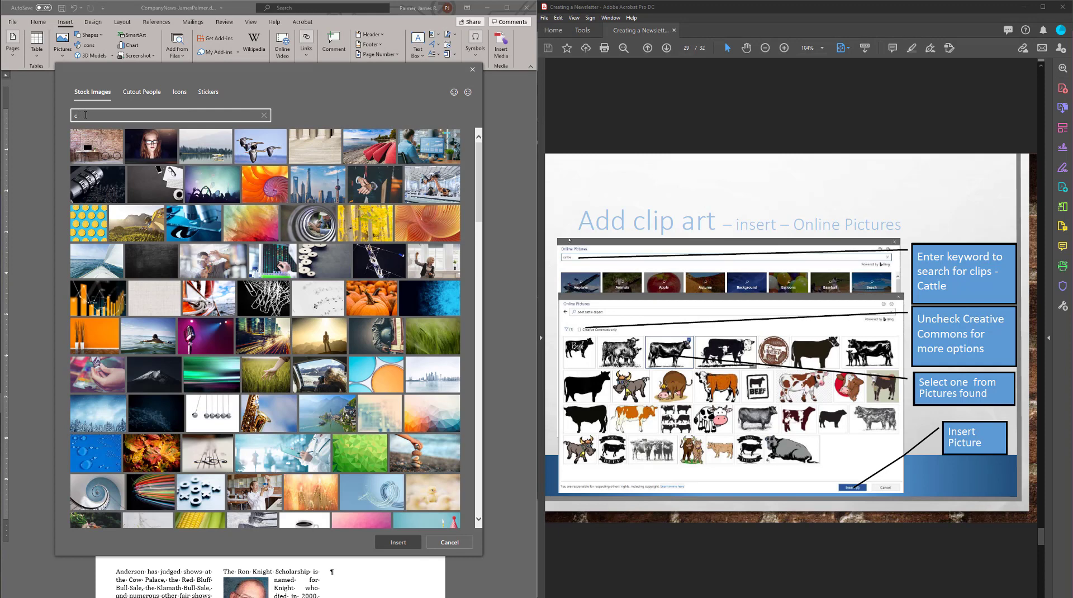
Browse the Cutout People, Icons and Stickers collections, then search stock images for 'cattle'.
{"action": "type", "text": "le"}
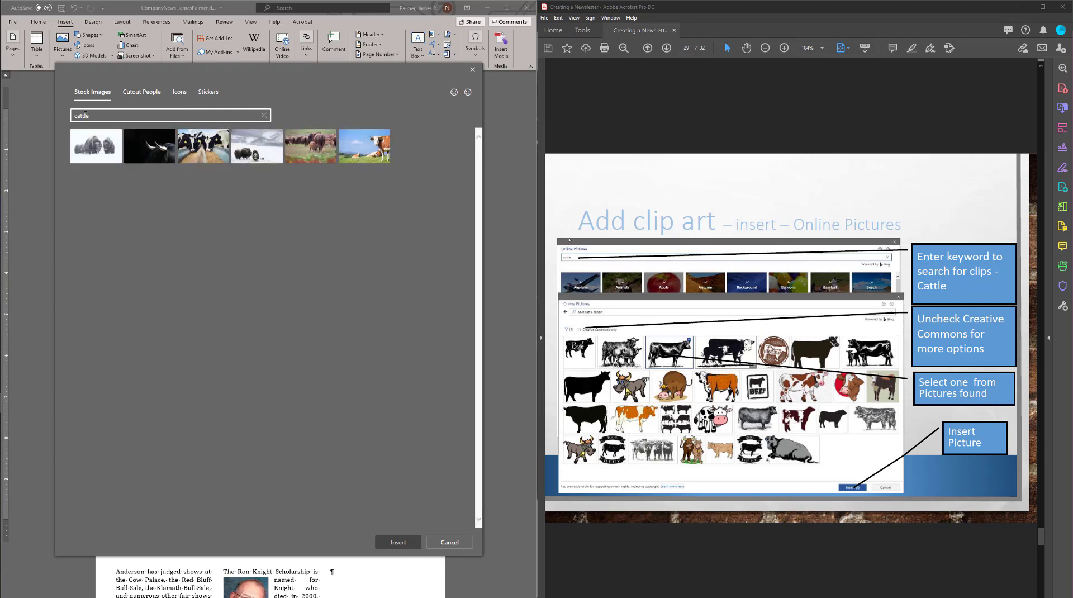
{"action": "left_click", "coordinate": [149, 94]}
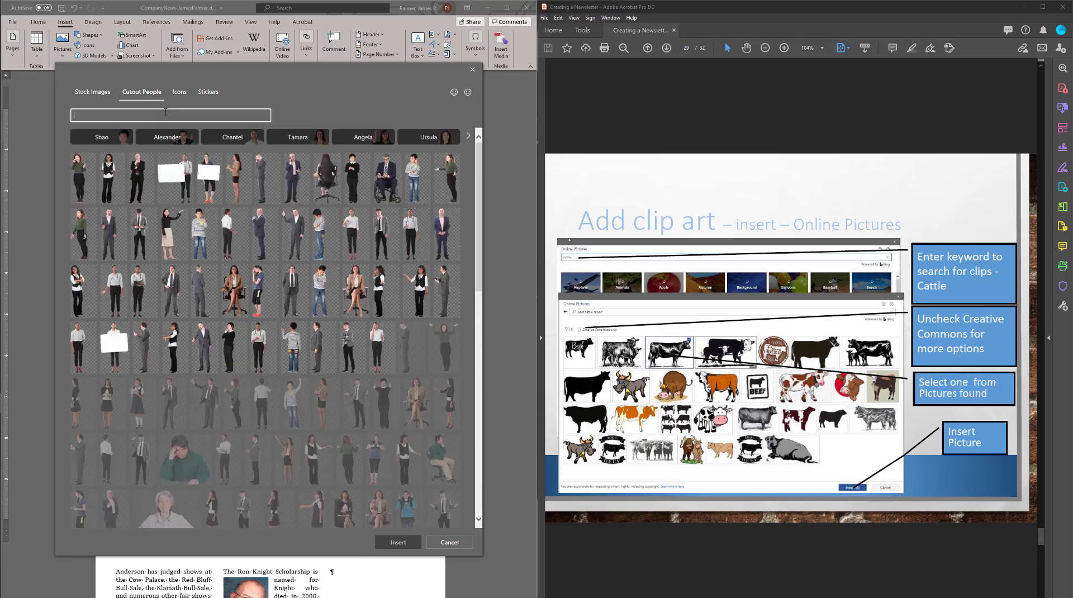
{"action": "left_click", "coordinate": [180, 96]}
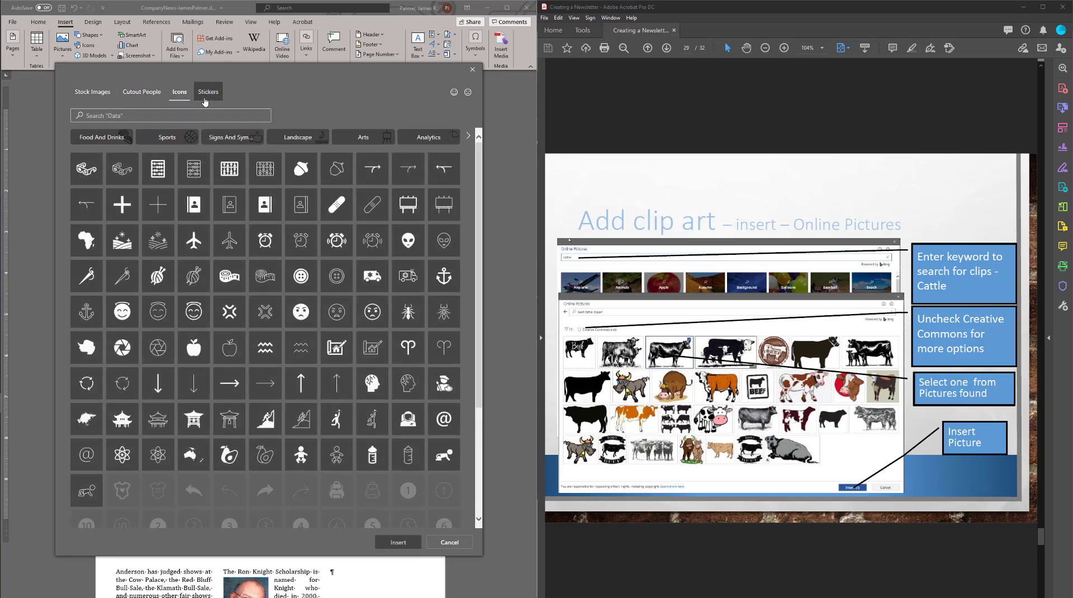
{"action": "left_click", "coordinate": [220, 95]}
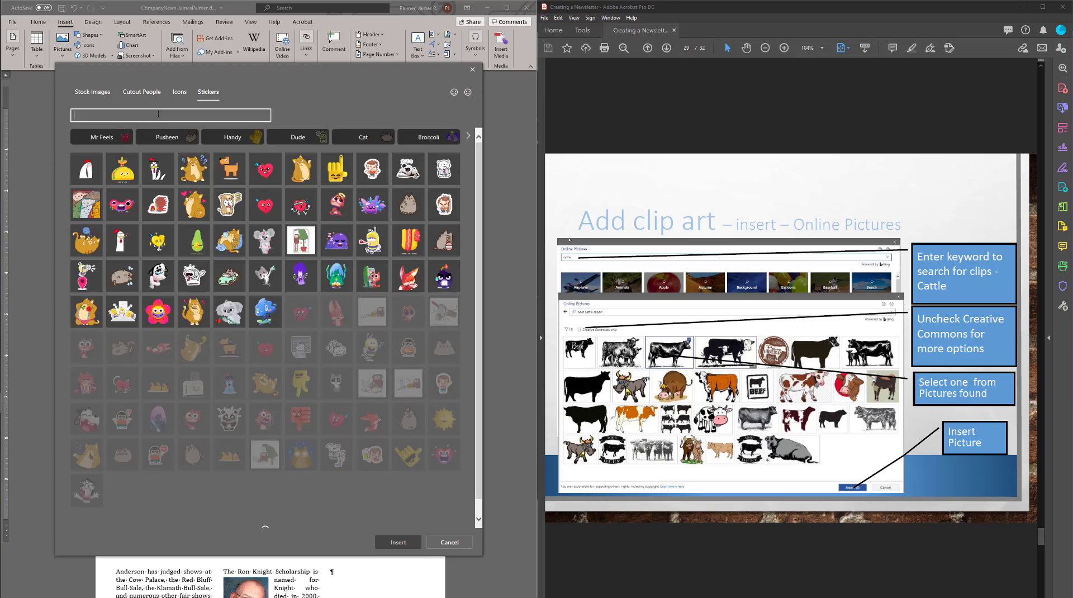
{"action": "left_click", "coordinate": [158, 114]}
{"action": "type", "text": "ca"}
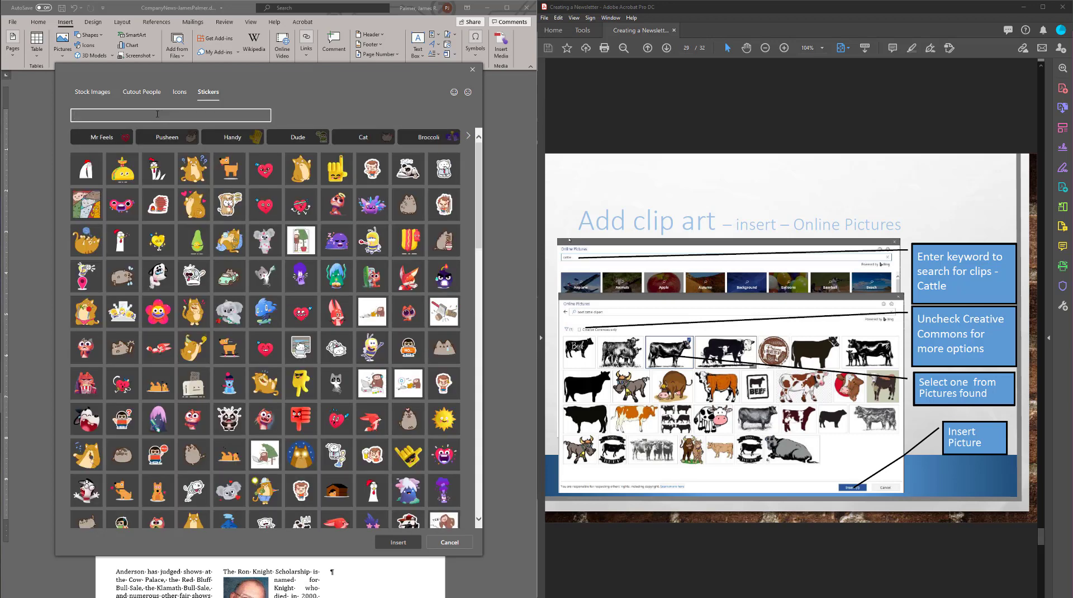
{"action": "type", "text": "tt"}
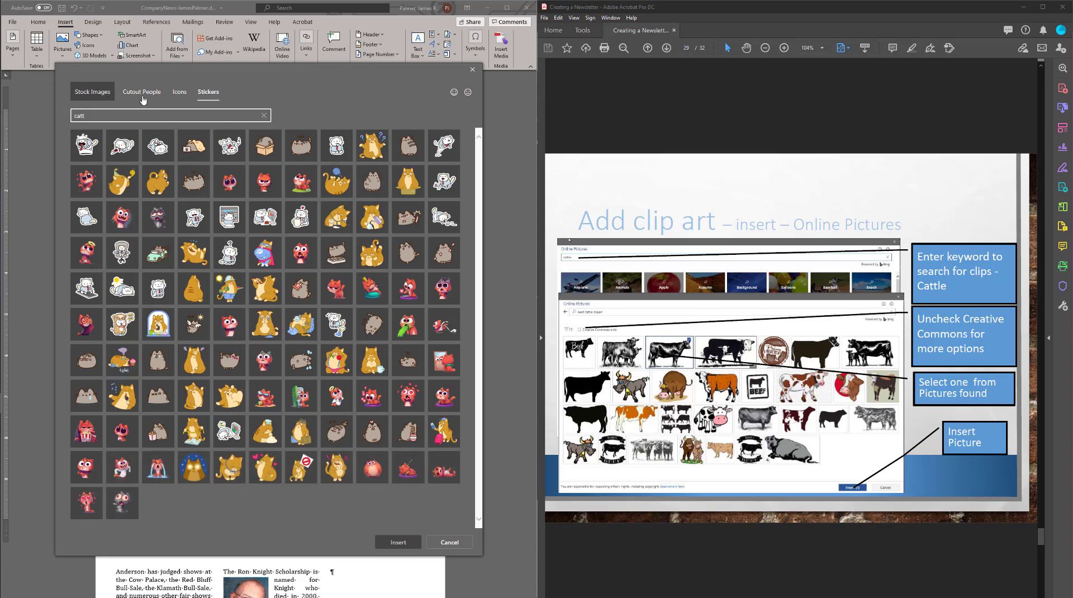
{"action": "left_click", "coordinate": [79, 93]}
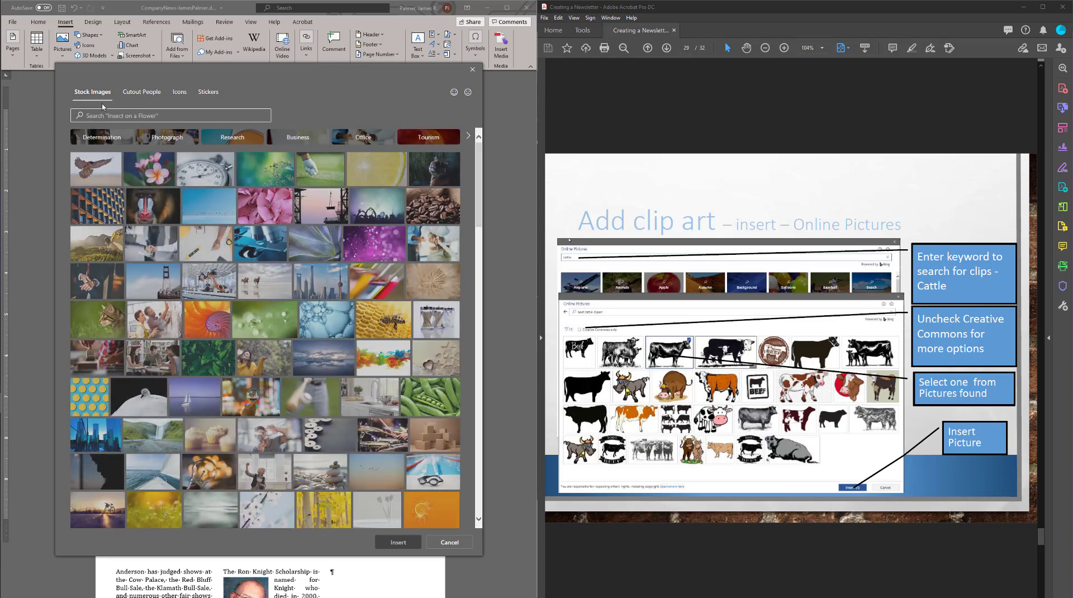
{"action": "left_click", "coordinate": [181, 114]}
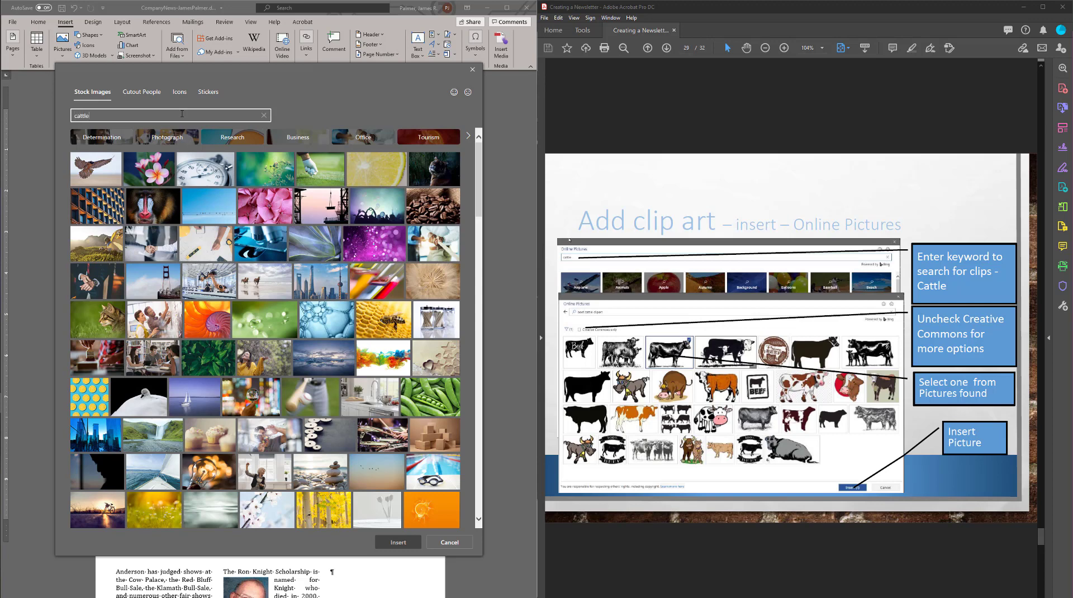
{"action": "type", "text": "cattle"}
{"action": "key", "text": "Return"}
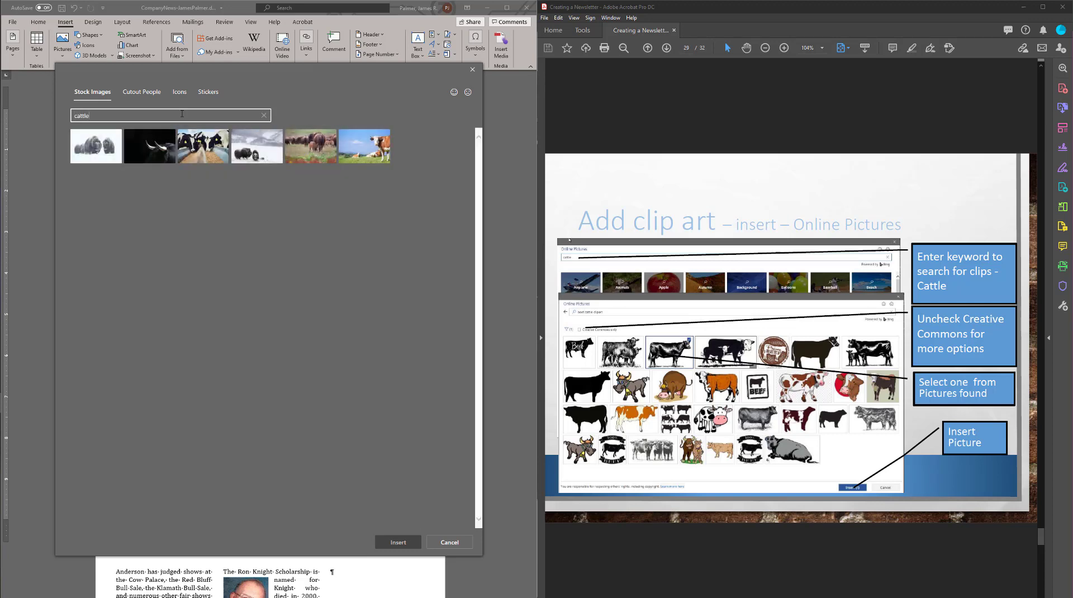
Search online pictures for 'cattle' beyond Creative Commons and try inserting a cow silhouette, which fails.
{"action": "left_click", "coordinate": [473, 70]}
{"action": "left_click", "coordinate": [63, 56]}
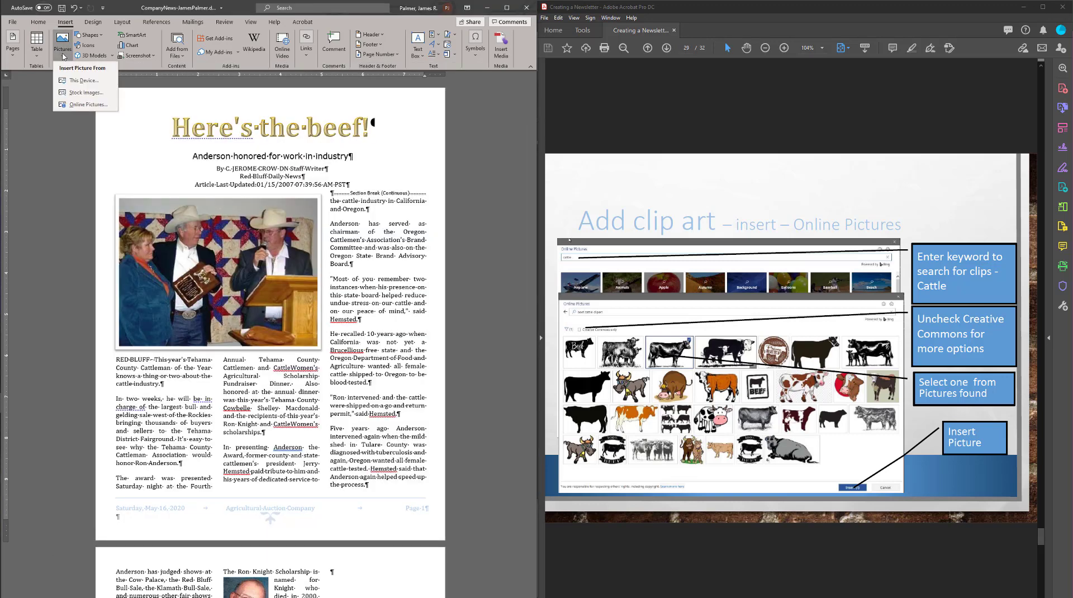
{"action": "left_click", "coordinate": [74, 105]}
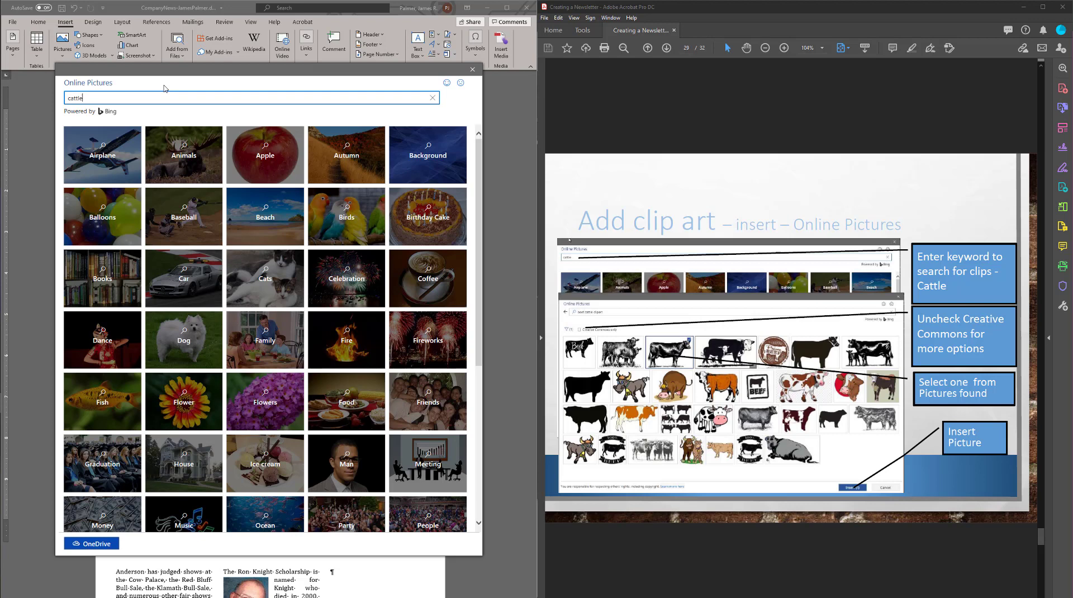
{"action": "type", "text": "cattle"}
{"action": "key", "text": "Return"}
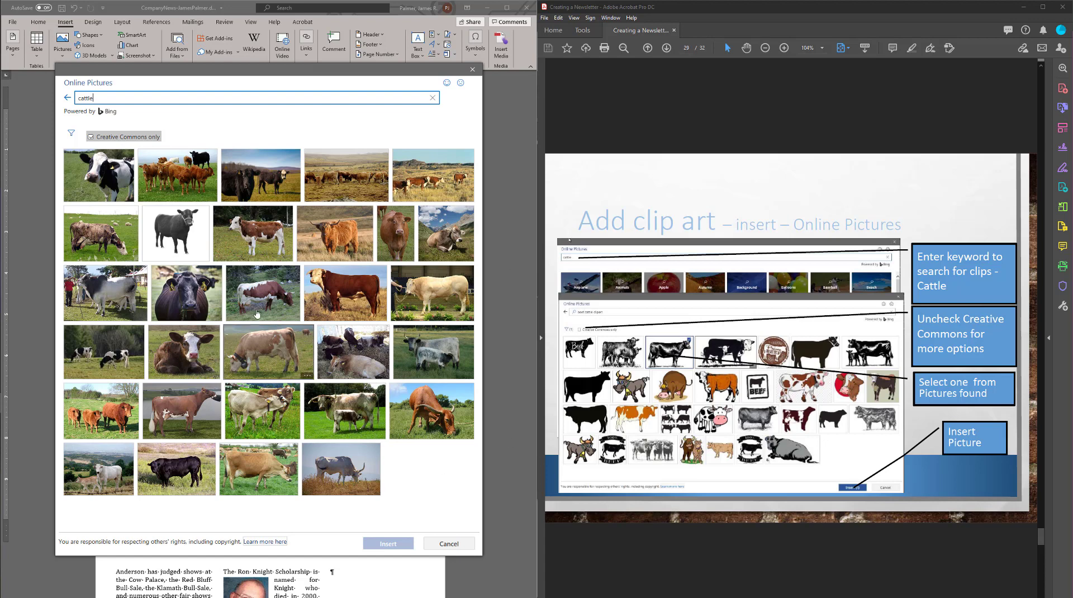
{"action": "left_click", "coordinate": [91, 137]}
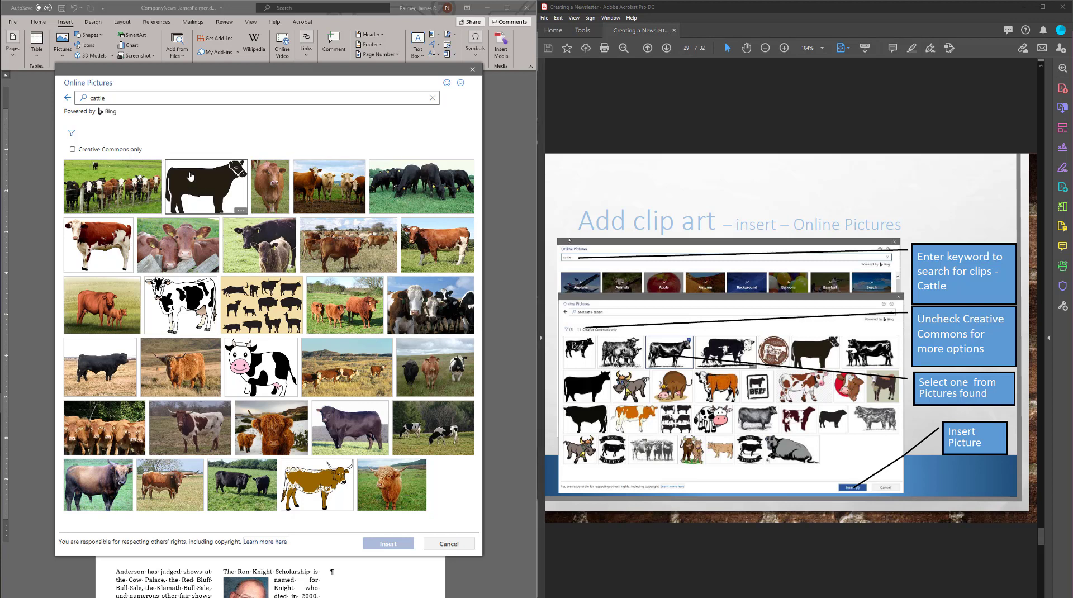
{"action": "left_click", "coordinate": [218, 180]}
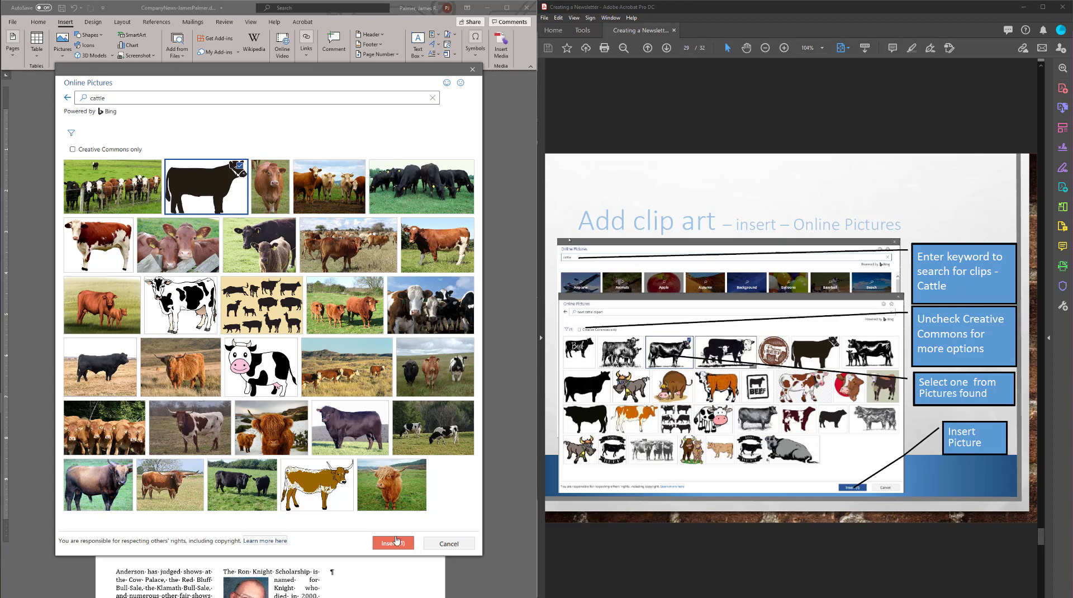
{"action": "left_click", "coordinate": [398, 543]}
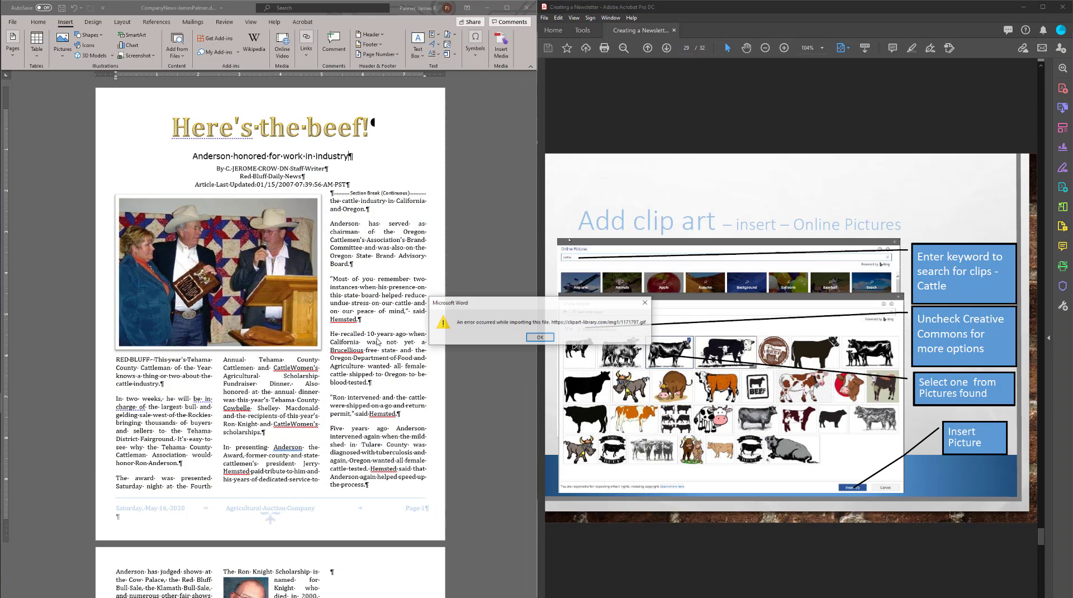
{"action": "left_click", "coordinate": [543, 338]}
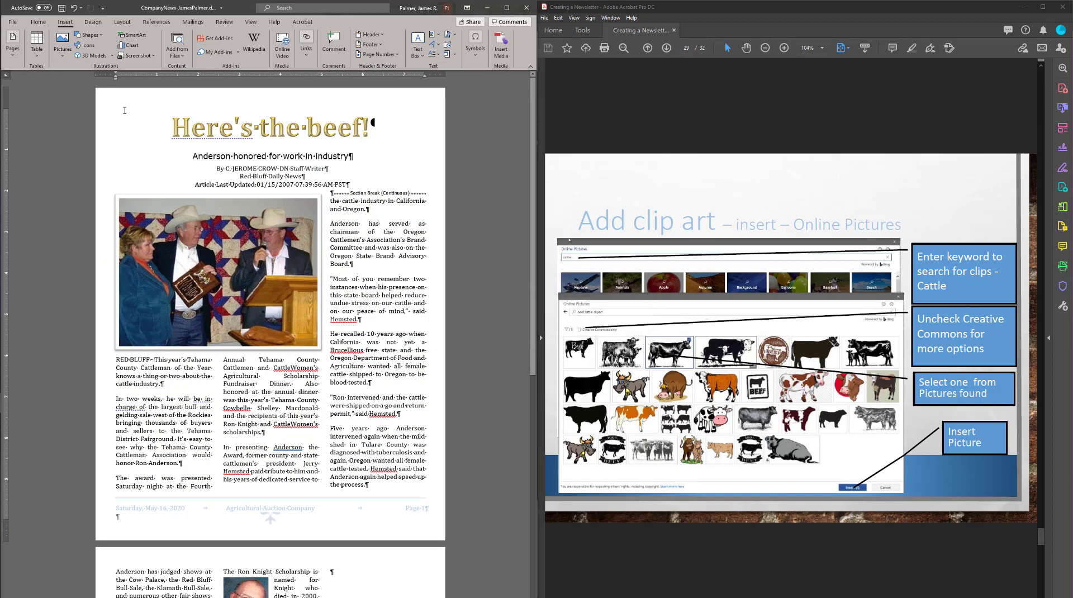
Rerun the 'cattle' online search with all licences and insert the black bull picture.
{"action": "left_click", "coordinate": [63, 56]}
{"action": "left_click", "coordinate": [83, 105]}
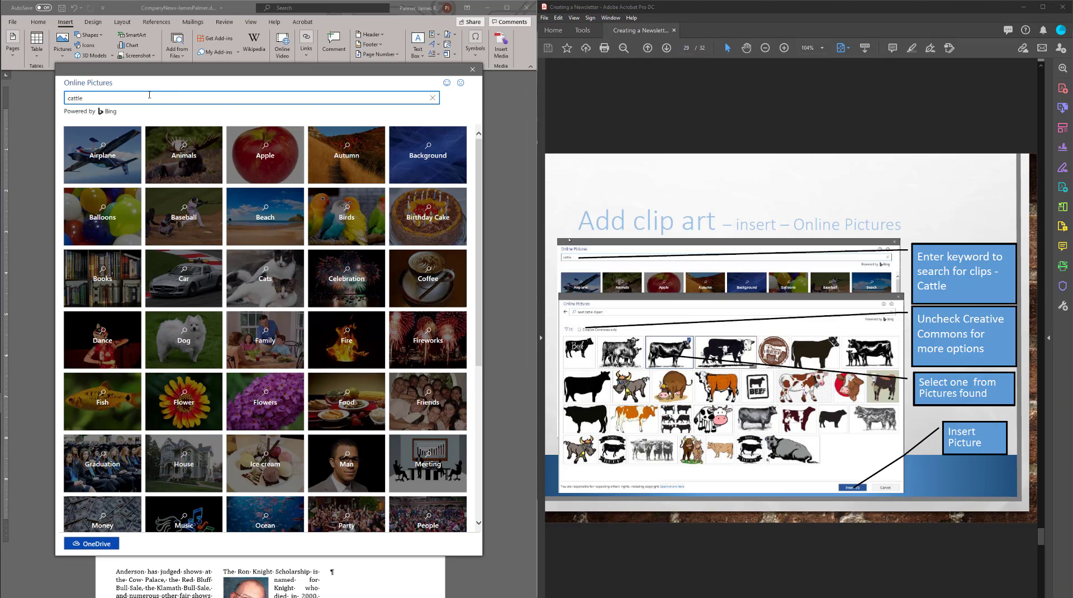
{"action": "key", "text": "Return"}
{"action": "left_click", "coordinate": [98, 137]}
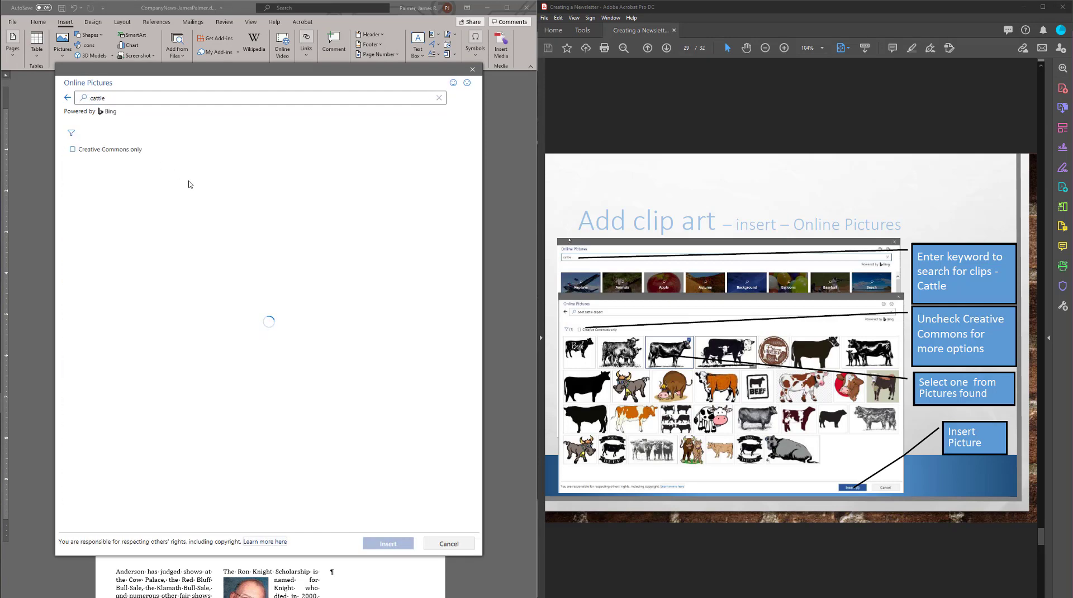
{"action": "scroll", "coordinate": [319, 350], "scroll_direction": "down", "scroll_amount": 5}
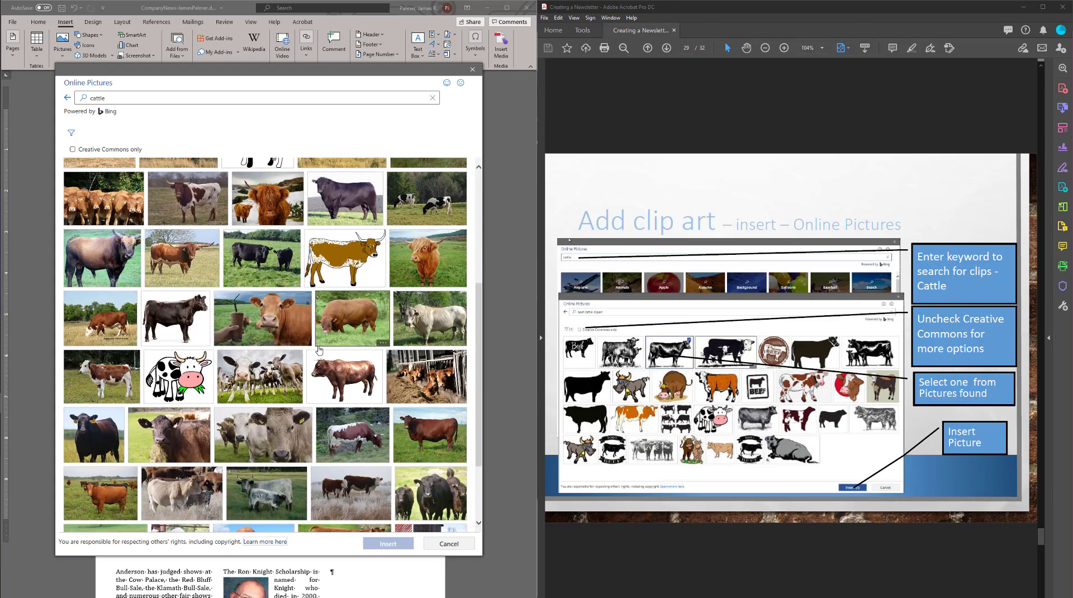
{"action": "left_click", "coordinate": [170, 322]}
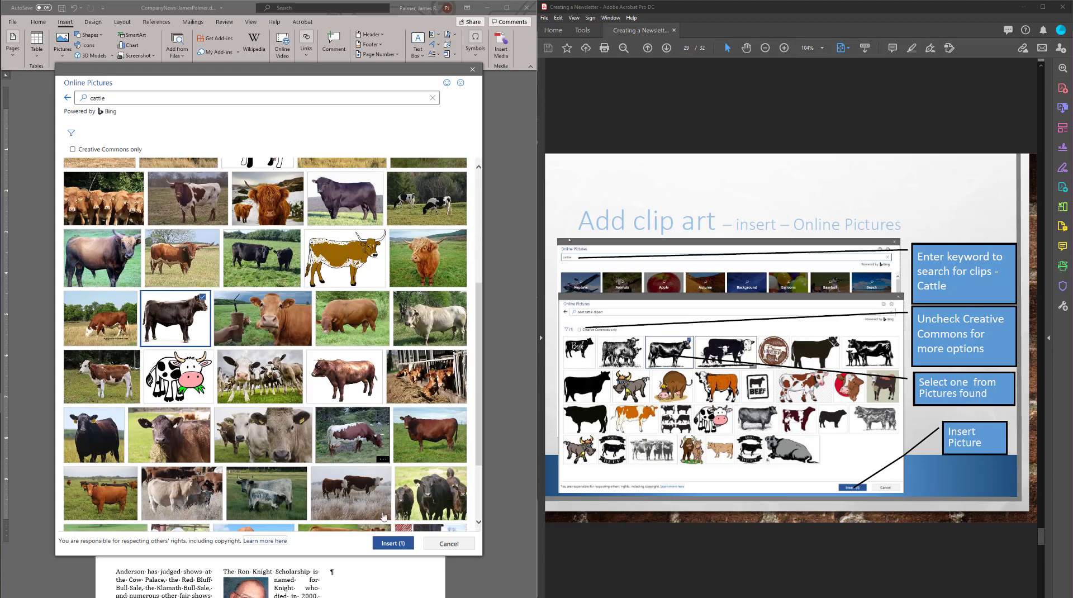
{"action": "left_click", "coordinate": [389, 545]}
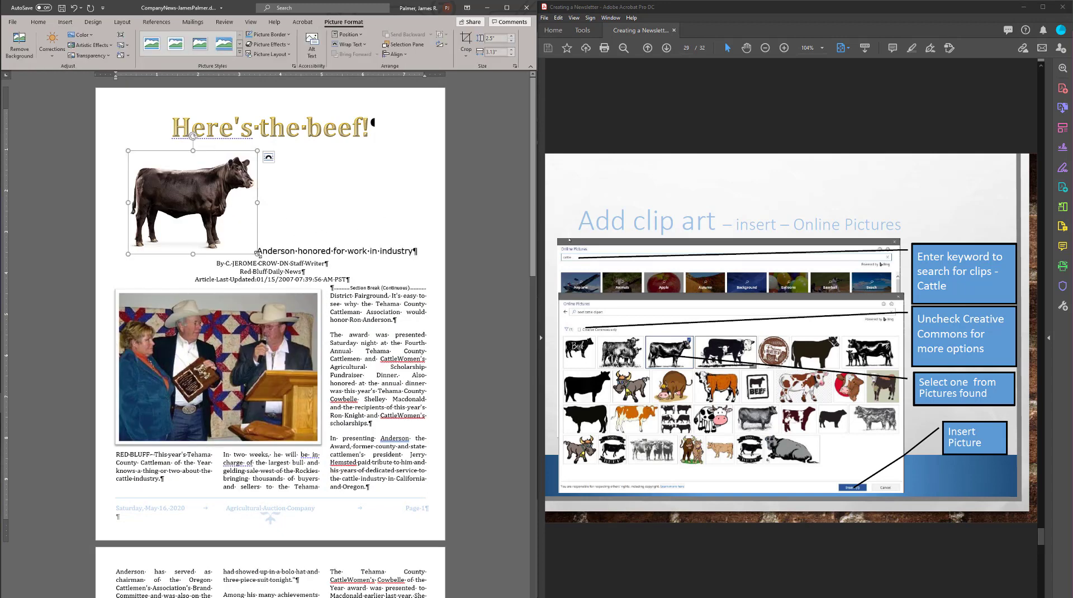
Shrink the bull, set In Front of Text wrapping, and place it left of the title.
{"action": "left_click_drag", "start_coordinate": [258, 253], "coordinate": [229, 209]}
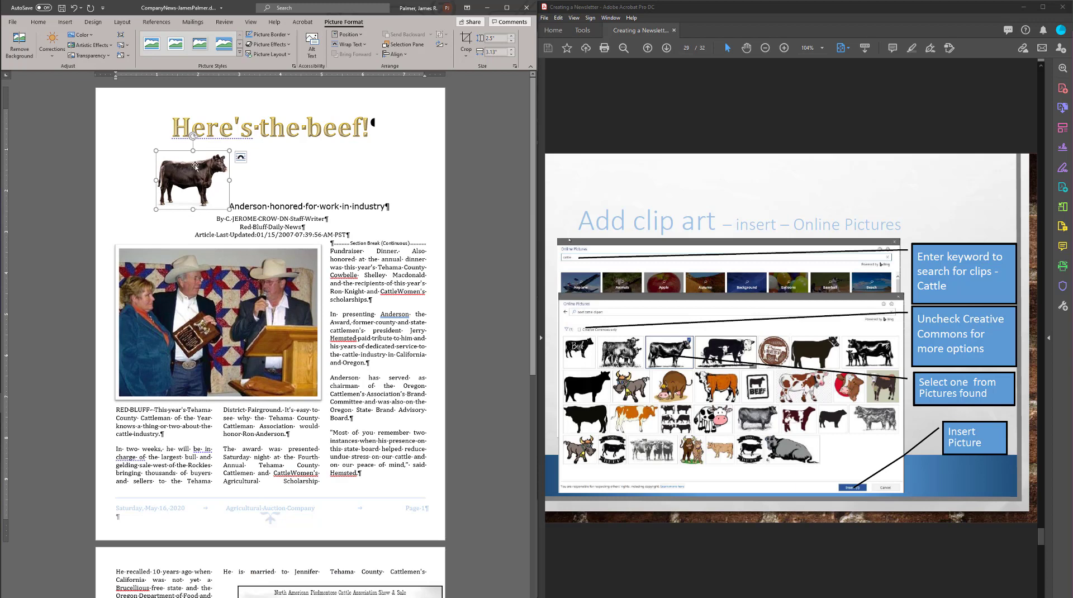
{"action": "left_click", "coordinate": [240, 157]}
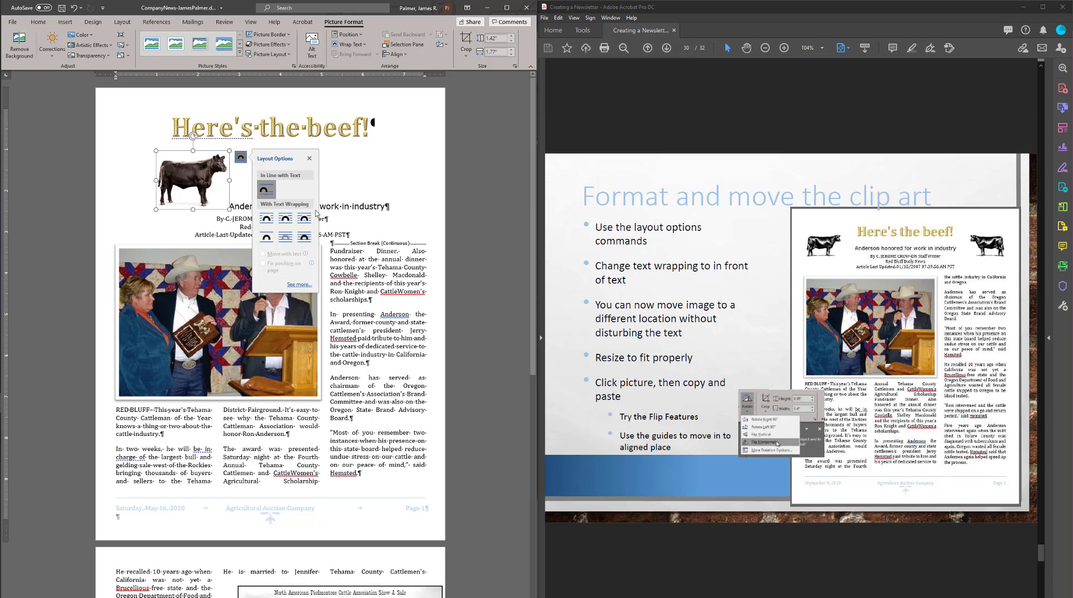
{"action": "left_click", "coordinate": [308, 240]}
{"action": "left_click_drag", "start_coordinate": [198, 173], "coordinate": [160, 144]}
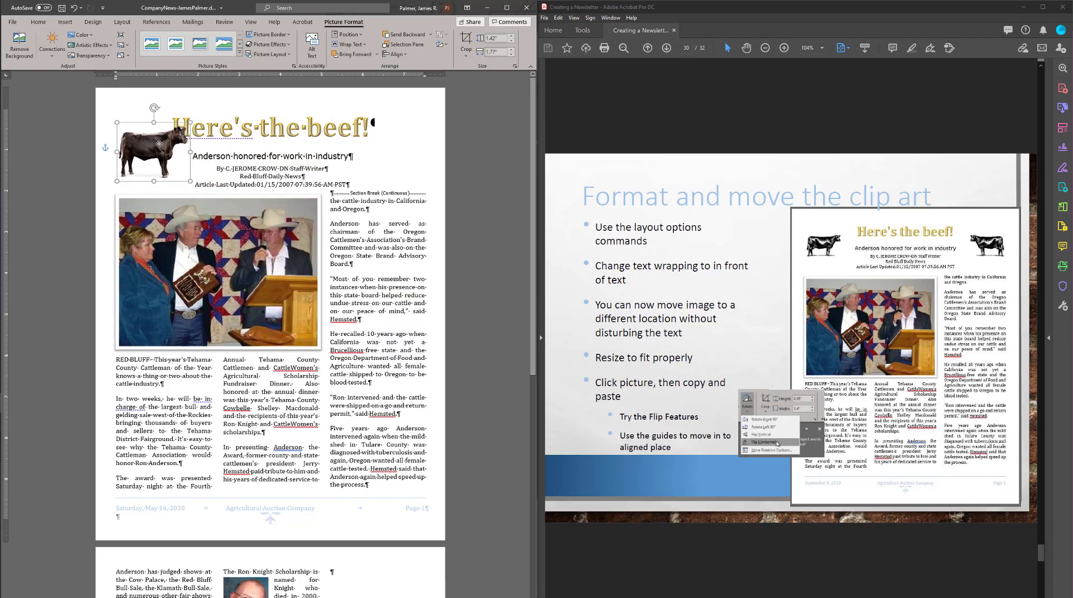
{"action": "left_click_drag", "start_coordinate": [191, 181], "coordinate": [146, 127]}
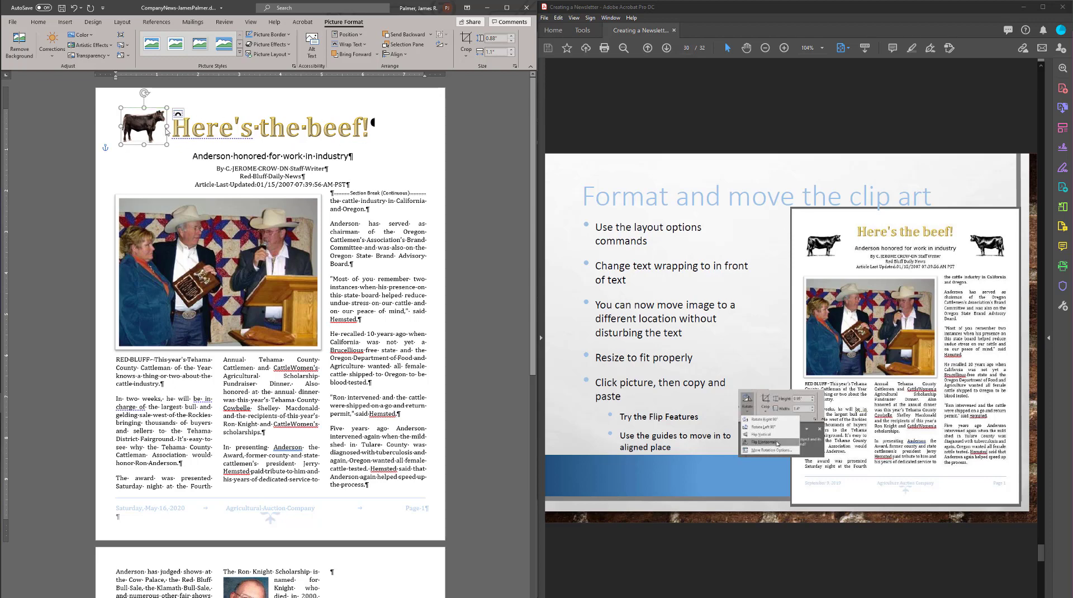
Turn off formatting marks and copy the bull picture.
{"action": "left_click", "coordinate": [38, 22]}
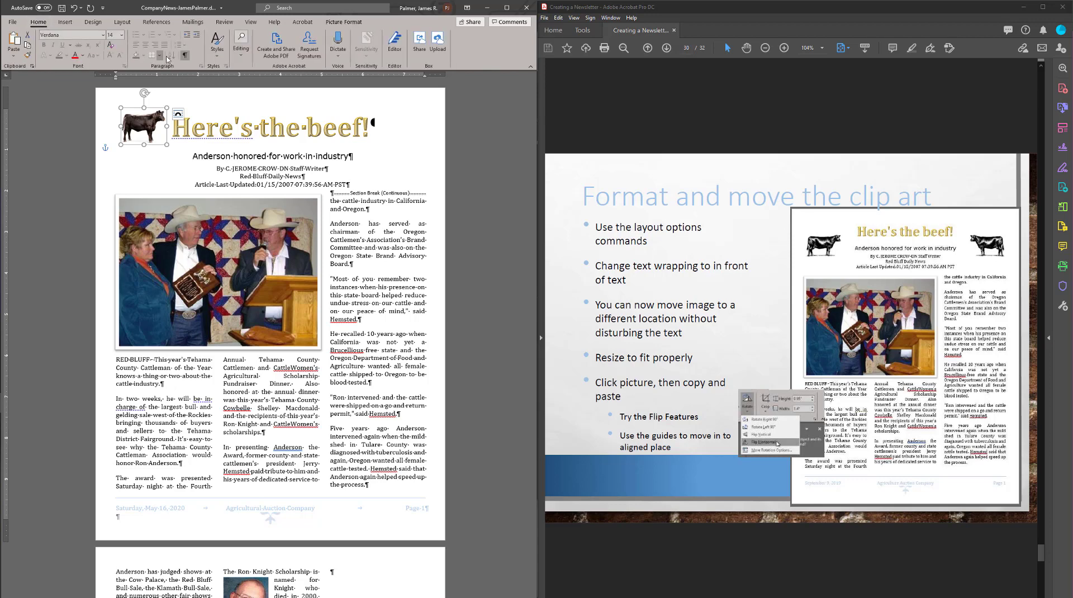
{"action": "left_click", "coordinate": [185, 55]}
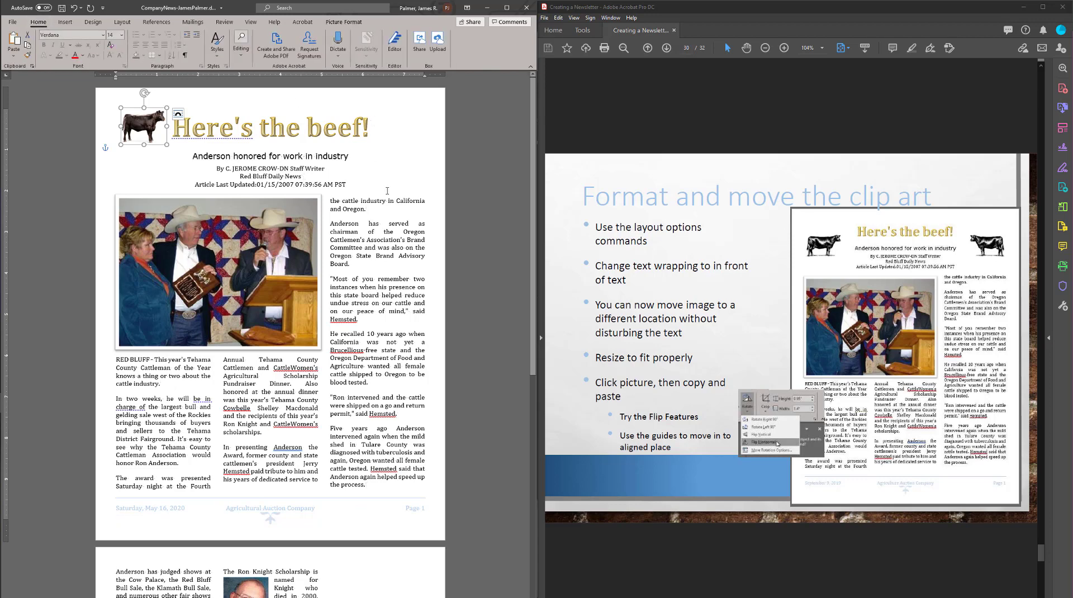
{"action": "right_click", "coordinate": [147, 118]}
{"action": "left_click", "coordinate": [167, 142]}
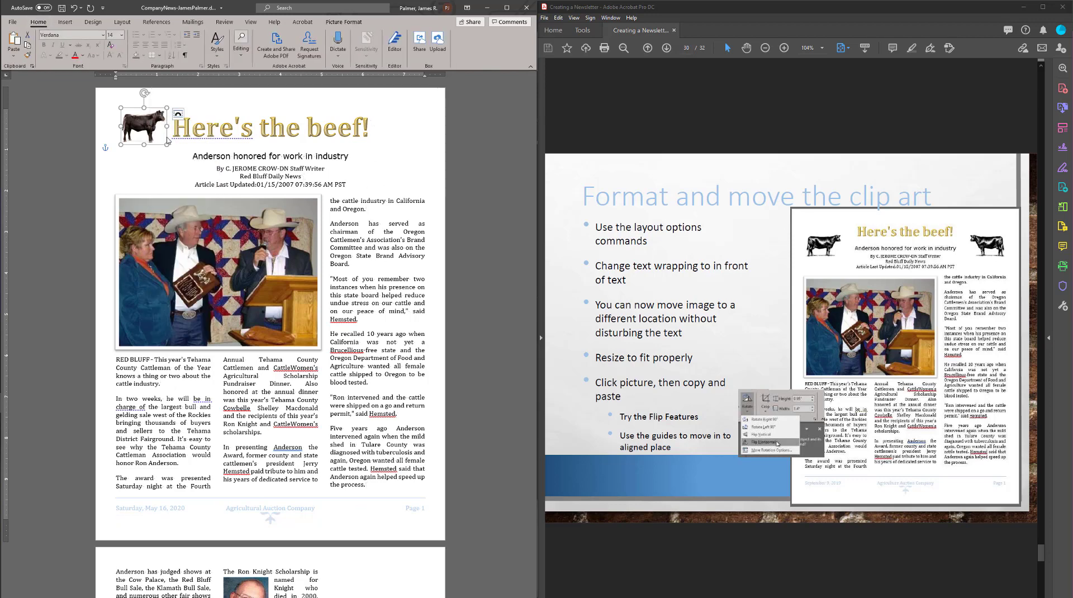
Paste the bull copy after the headline, float it In Front of Text, and move it right of the title.
{"action": "left_click", "coordinate": [378, 125]}
{"action": "right_click", "coordinate": [378, 126]}
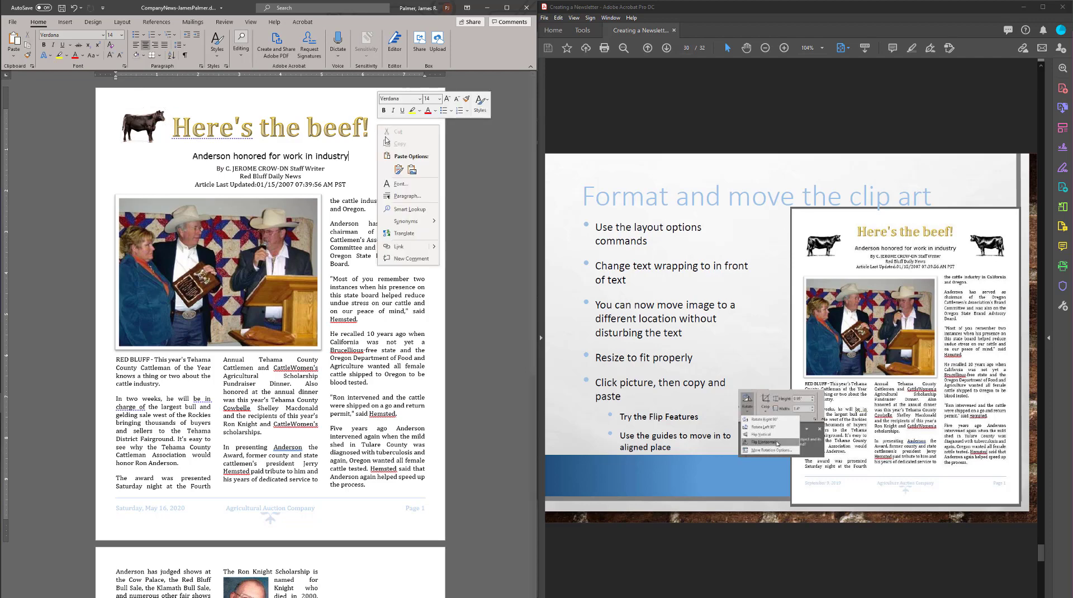
{"action": "left_click", "coordinate": [412, 169]}
{"action": "left_click", "coordinate": [353, 169]}
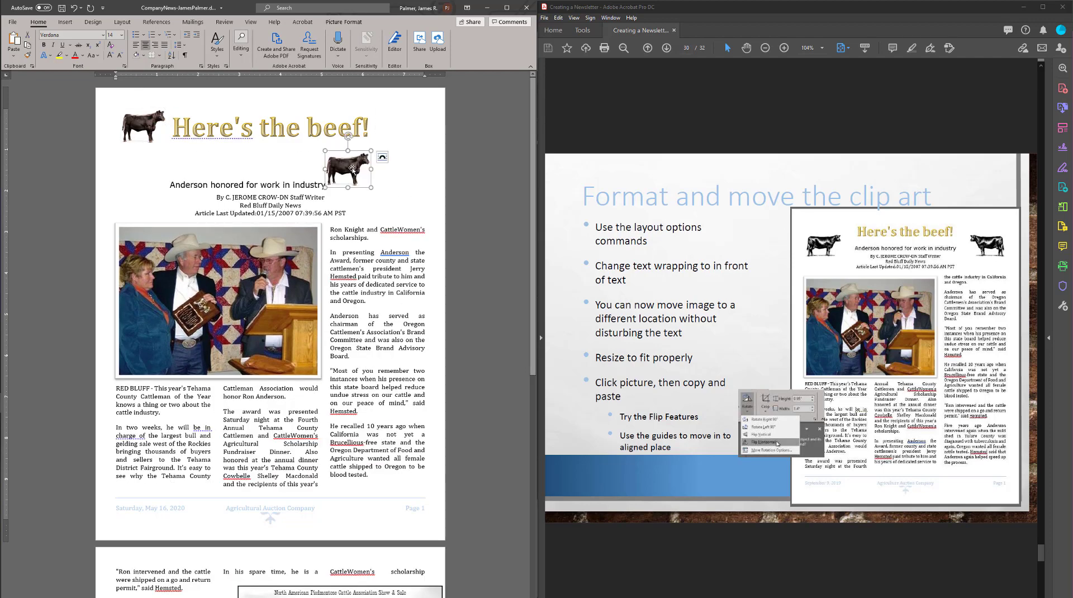
{"action": "left_click", "coordinate": [382, 157]}
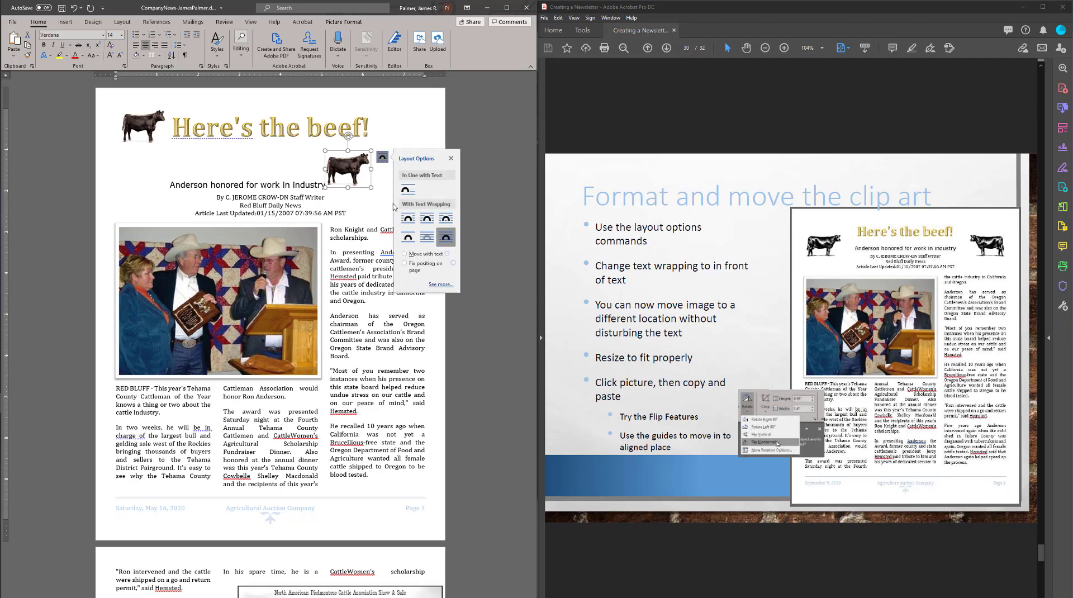
{"action": "left_click", "coordinate": [444, 238]}
{"action": "left_click_drag", "start_coordinate": [357, 165], "coordinate": [410, 119]}
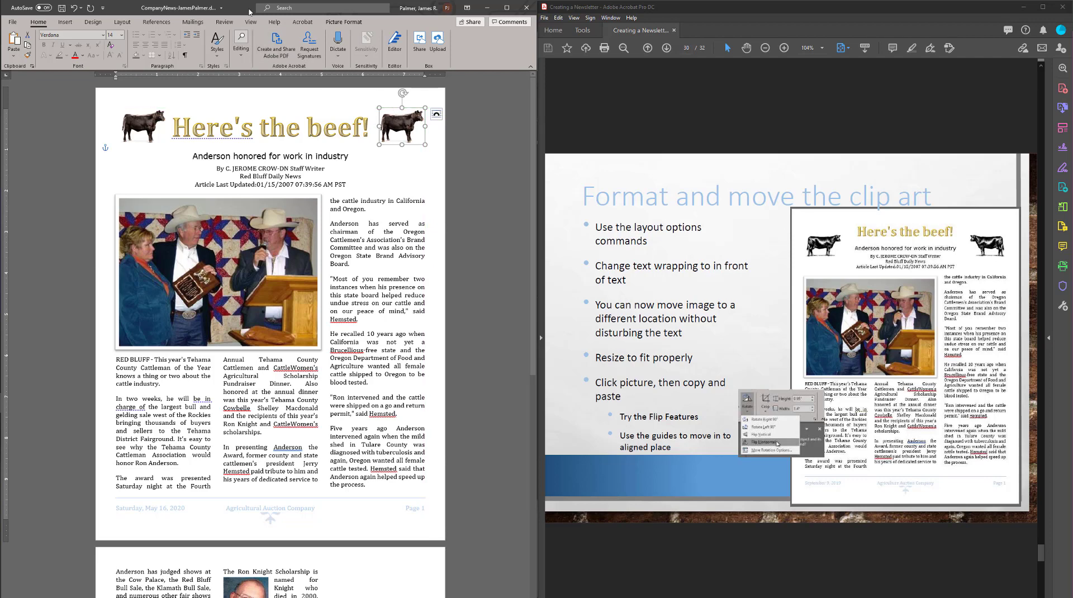
Flip the right-hand bull picture horizontally so it mirrors the left bull.
{"action": "left_click", "coordinate": [346, 22]}
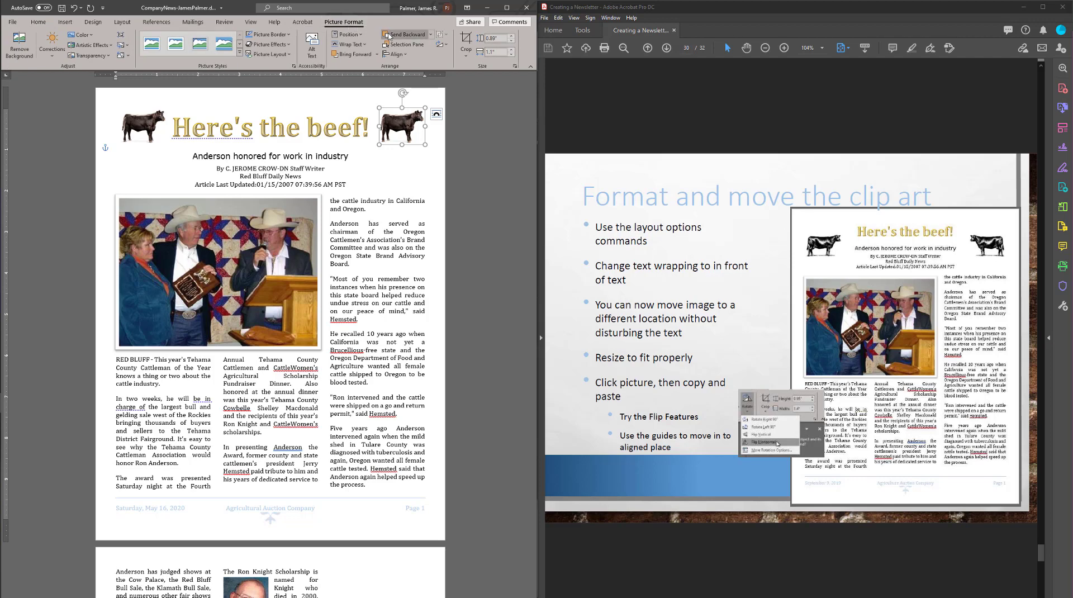
{"action": "left_click", "coordinate": [444, 45]}
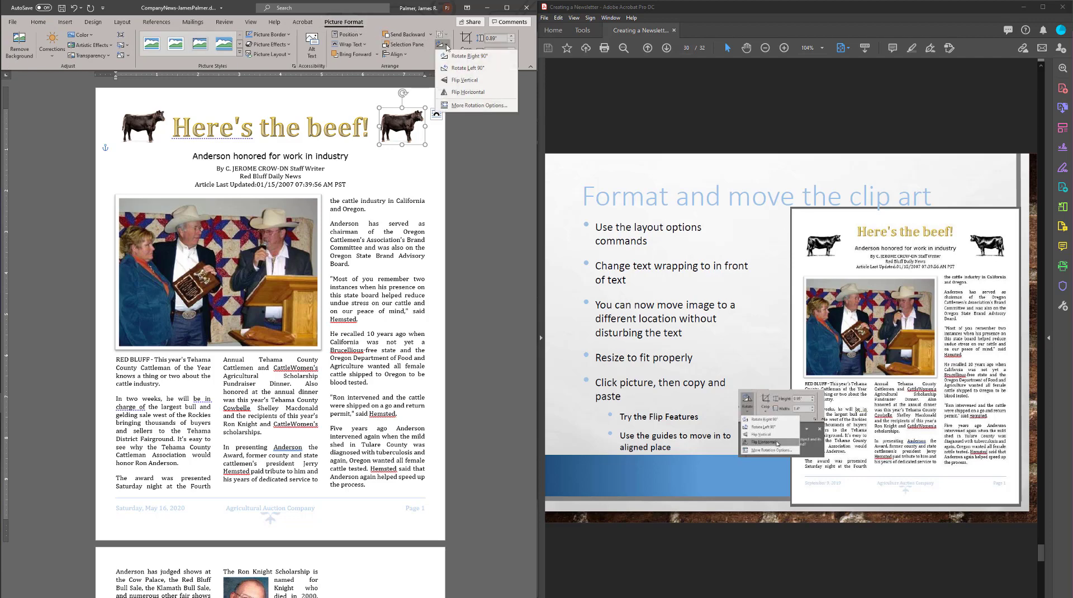
{"action": "left_click", "coordinate": [463, 93]}
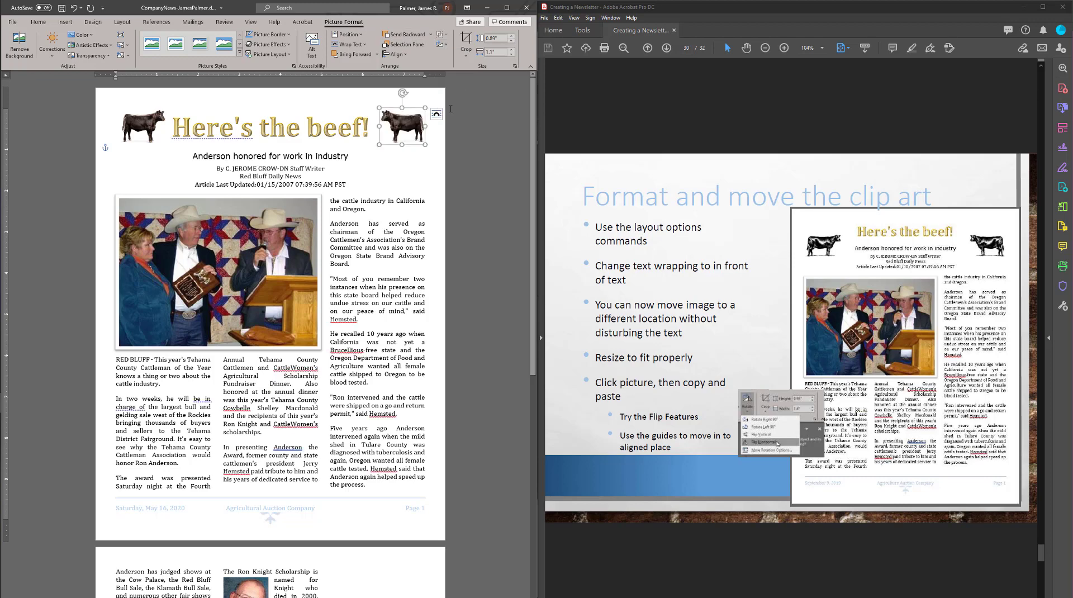
{"action": "left_click", "coordinate": [412, 226]}
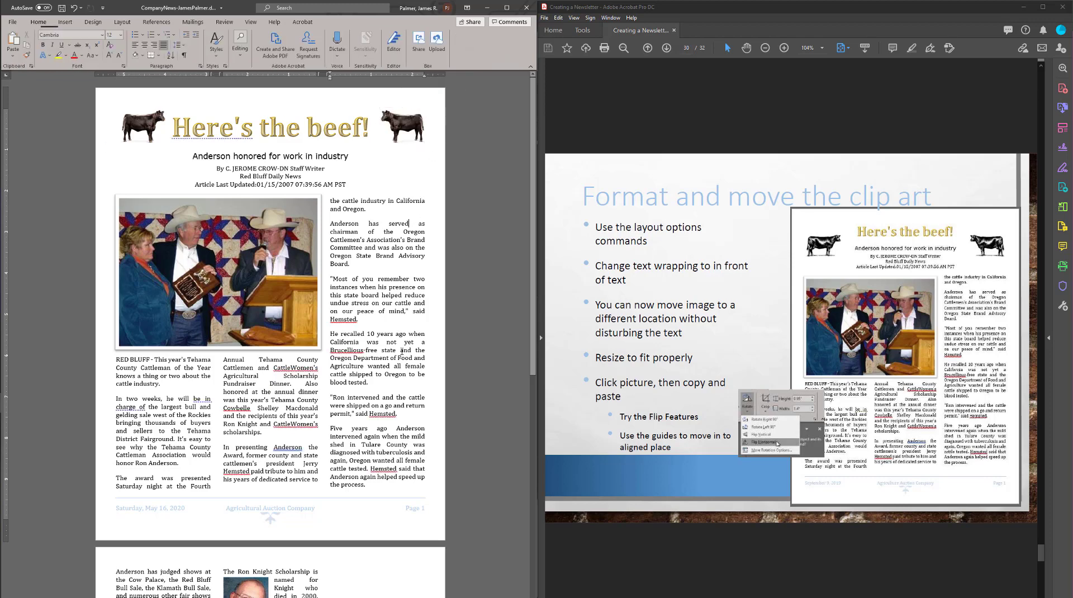
Select both cow pictures and apply Align Top so they sit level beside the title.
{"action": "left_click", "coordinate": [417, 123]}
{"action": "left_click", "coordinate": [147, 121], "text": "shift"}
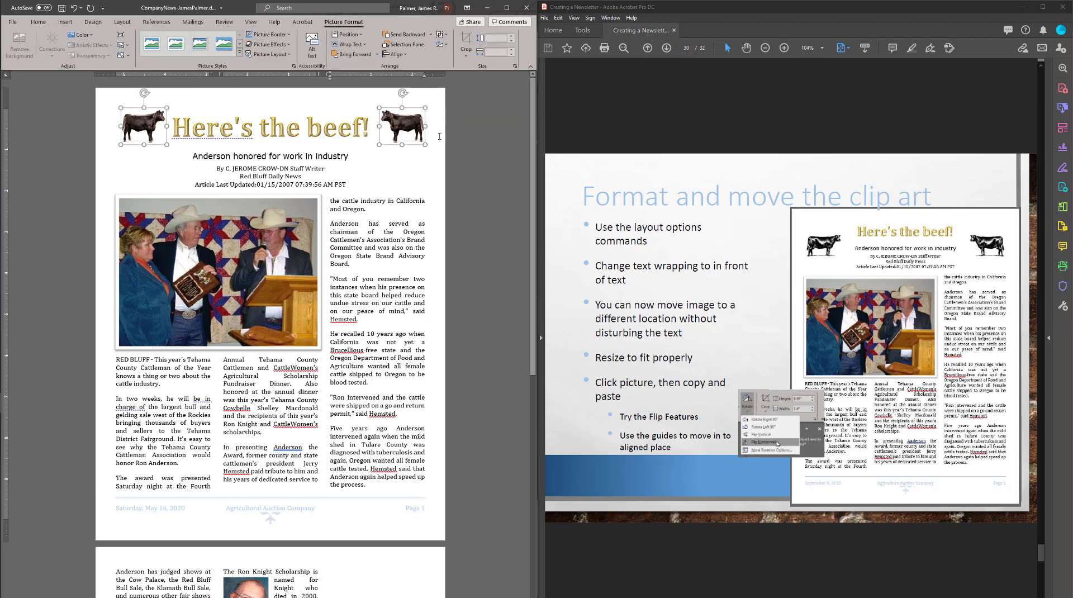
{"action": "right_click", "coordinate": [407, 125]}
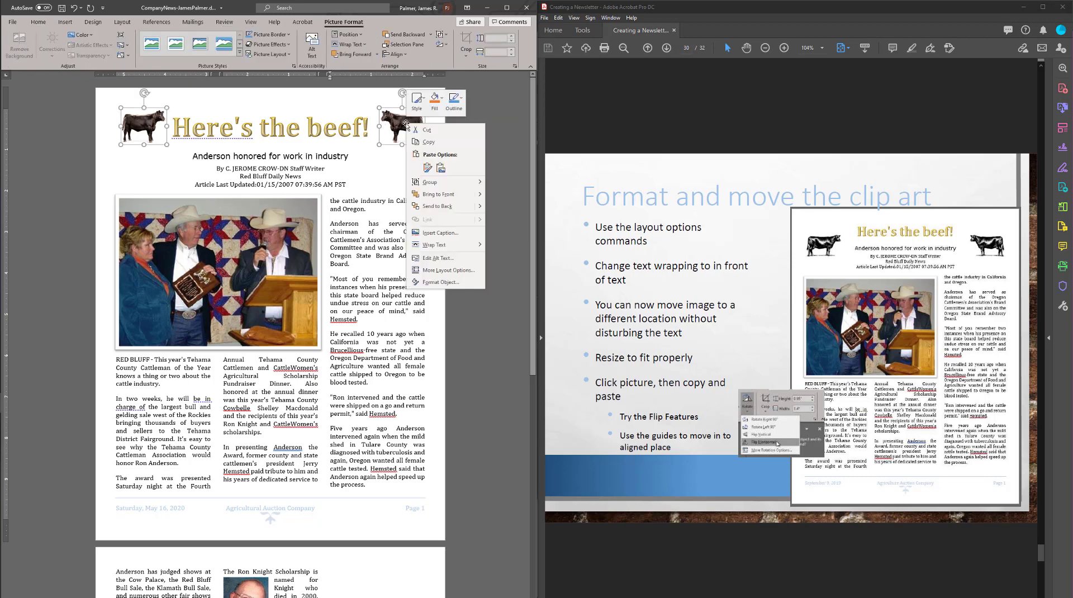
{"action": "key", "text": "Escape"}
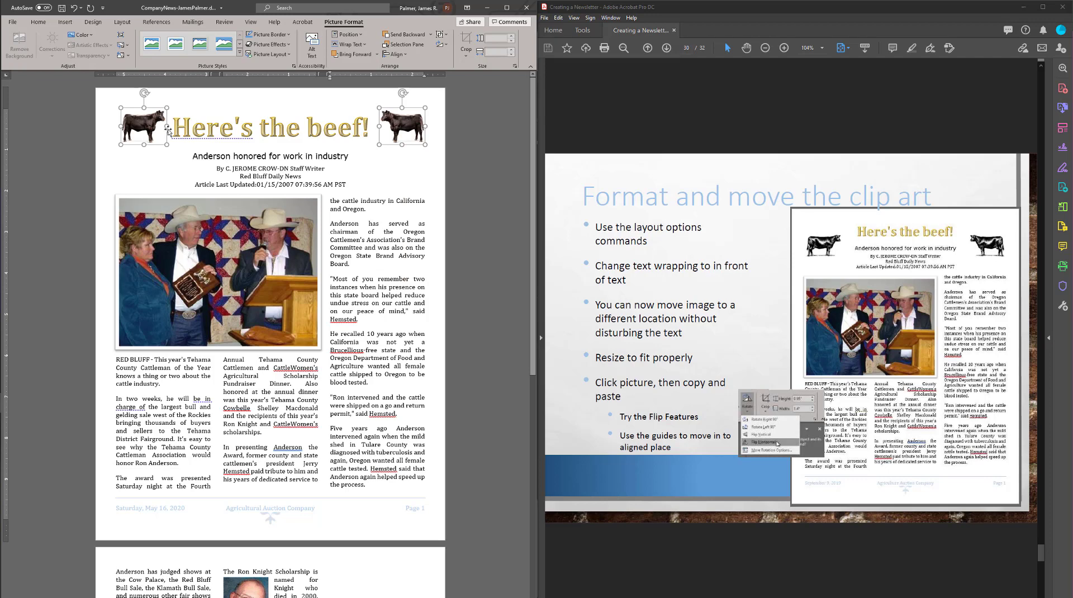
{"action": "left_click", "coordinate": [356, 204]}
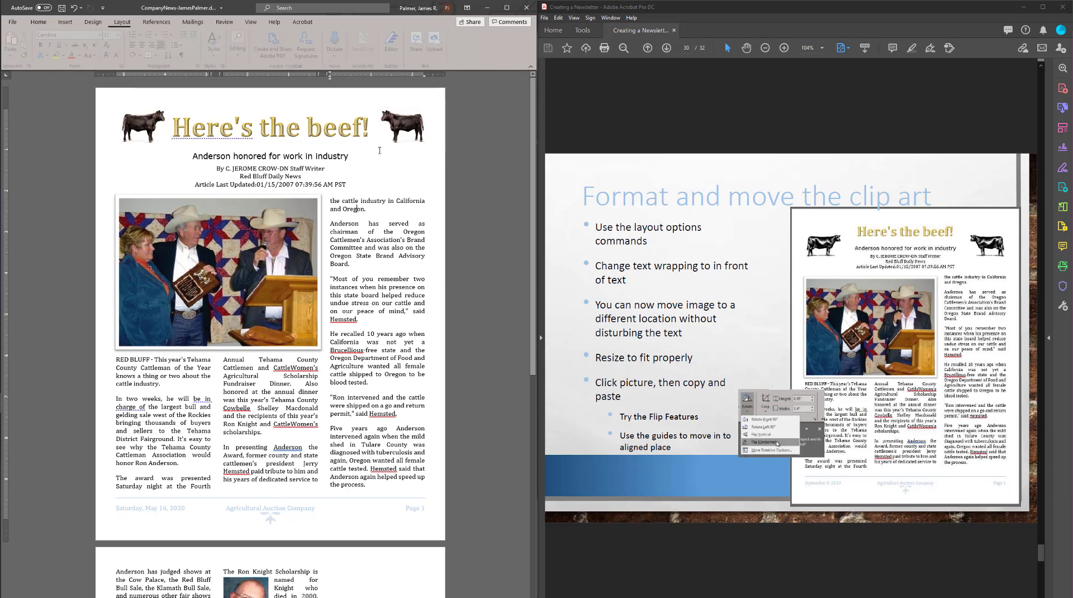
{"action": "left_click", "coordinate": [394, 120]}
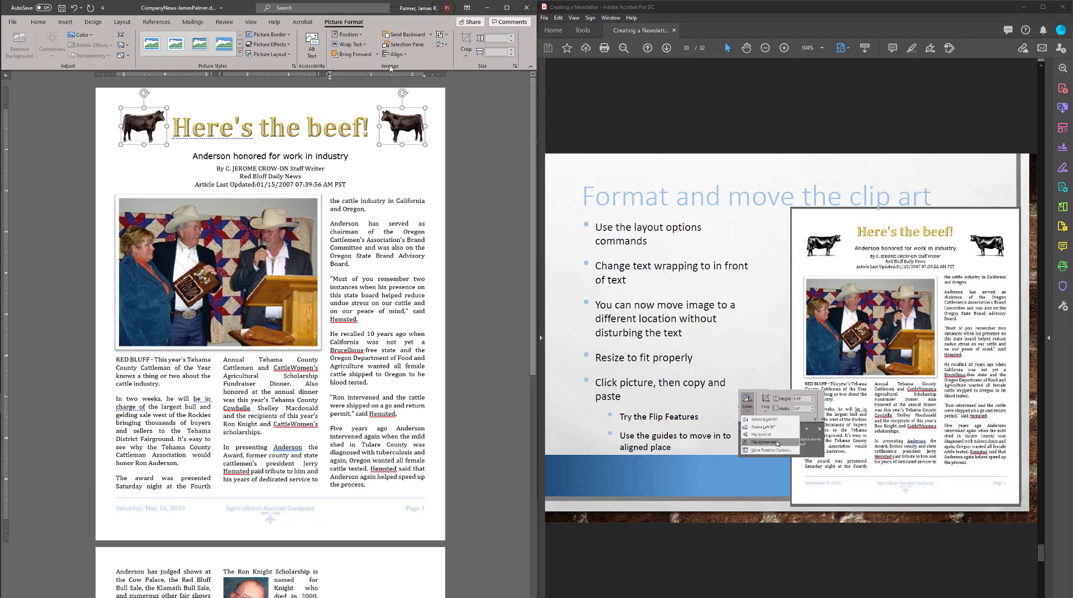
{"action": "left_click", "coordinate": [404, 55]}
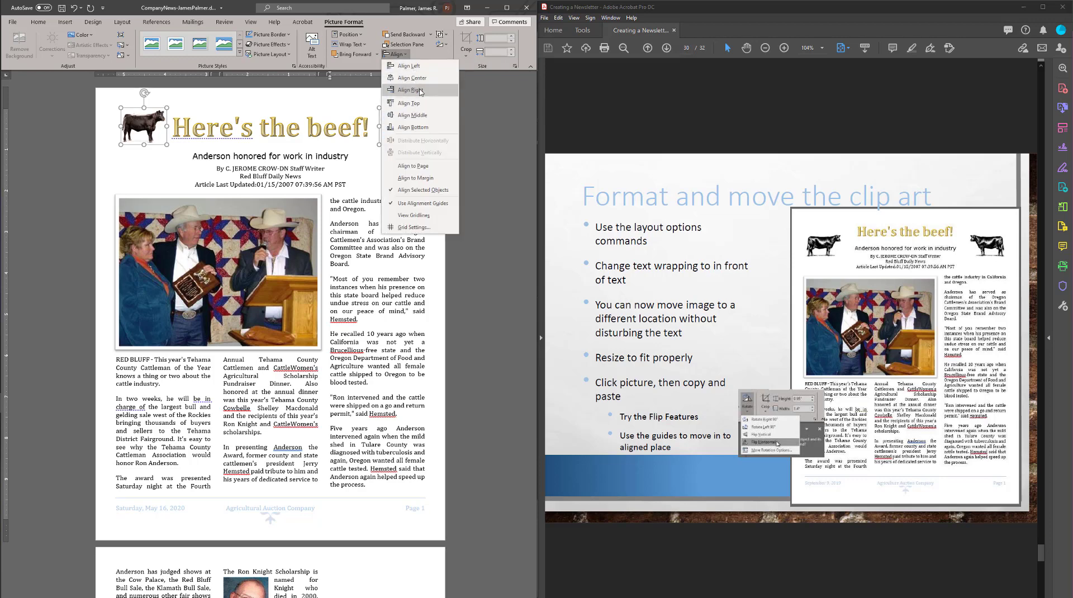
{"action": "left_click", "coordinate": [420, 103]}
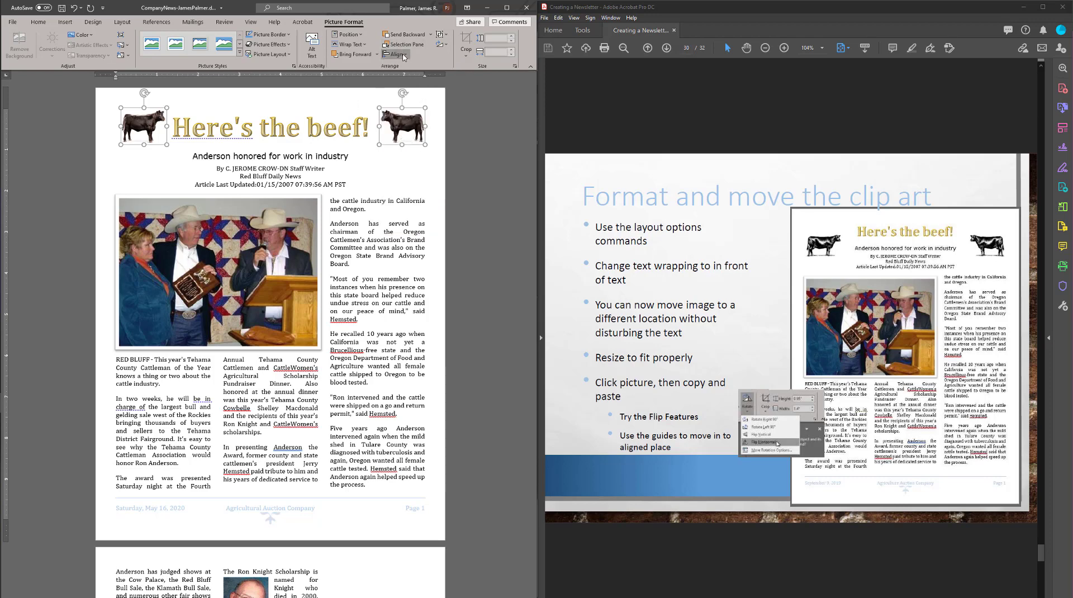
{"action": "left_click", "coordinate": [397, 54]}
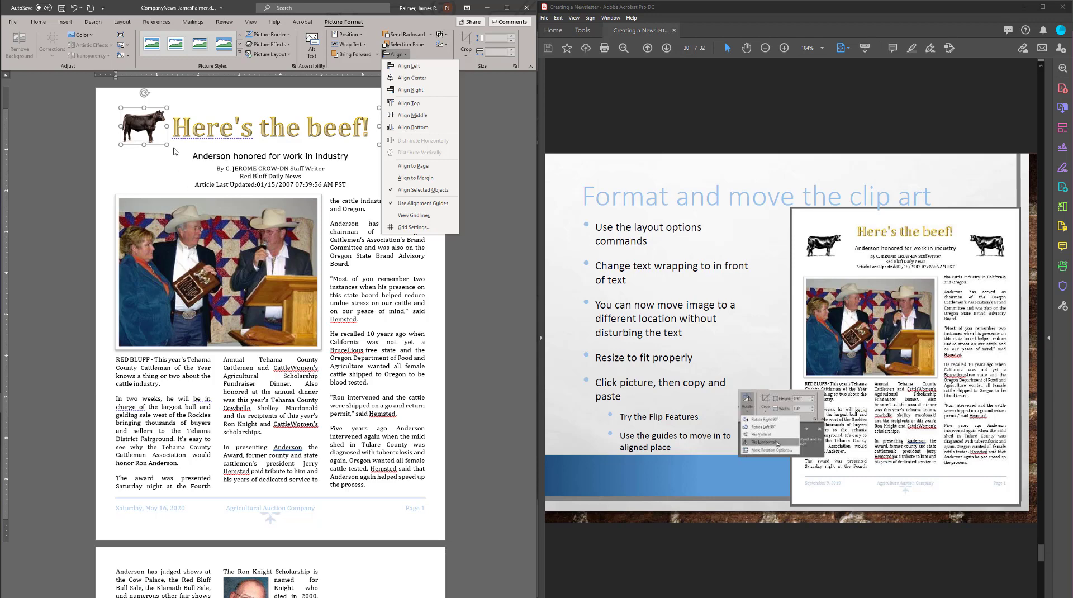
{"action": "left_click", "coordinate": [390, 250]}
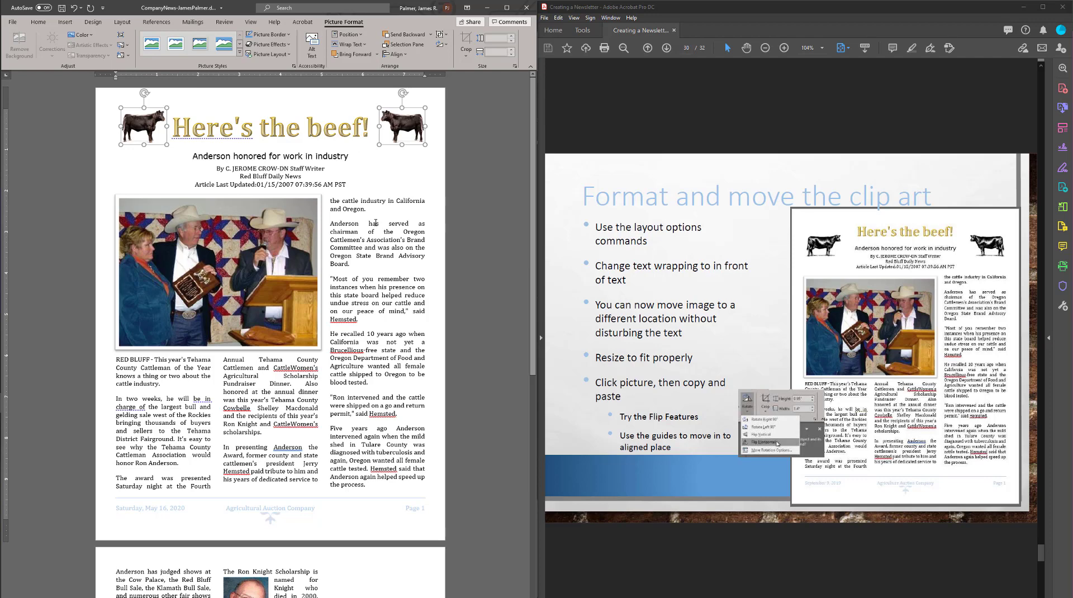
{"action": "left_click", "coordinate": [375, 222]}
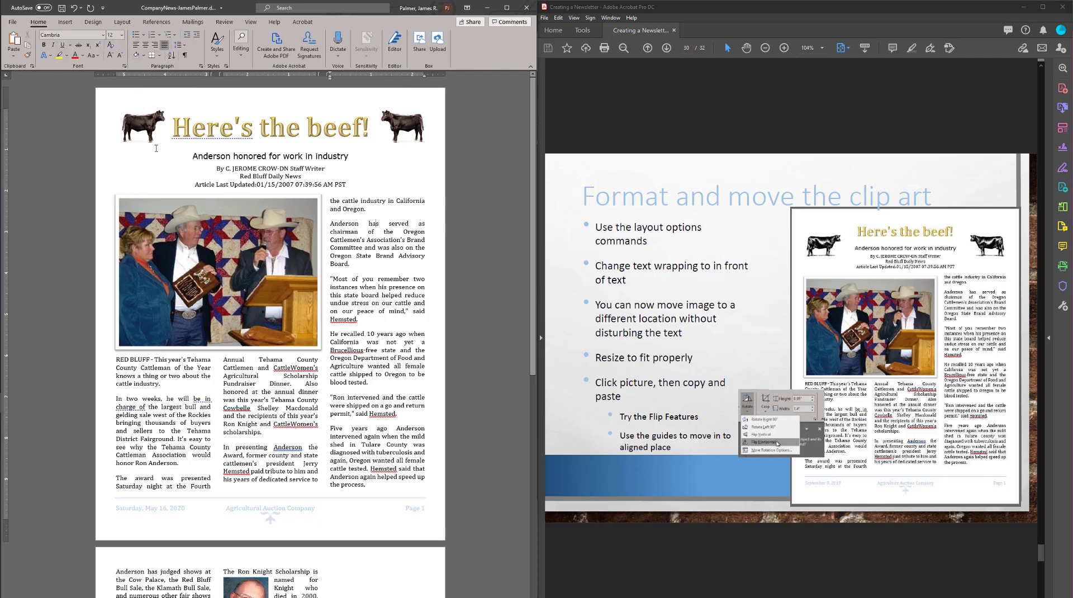
Dismiss the title's Formality suggestion and scroll down to page 2's WANTED advertisement.
{"action": "right_click", "coordinate": [216, 130]}
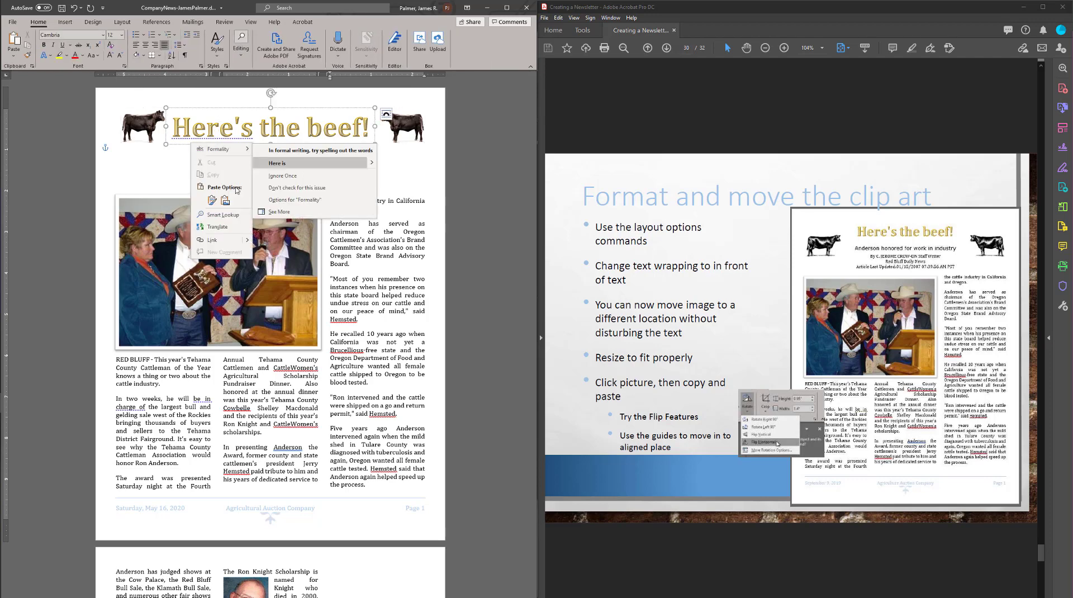
{"action": "mouse_move", "coordinate": [237, 149]}
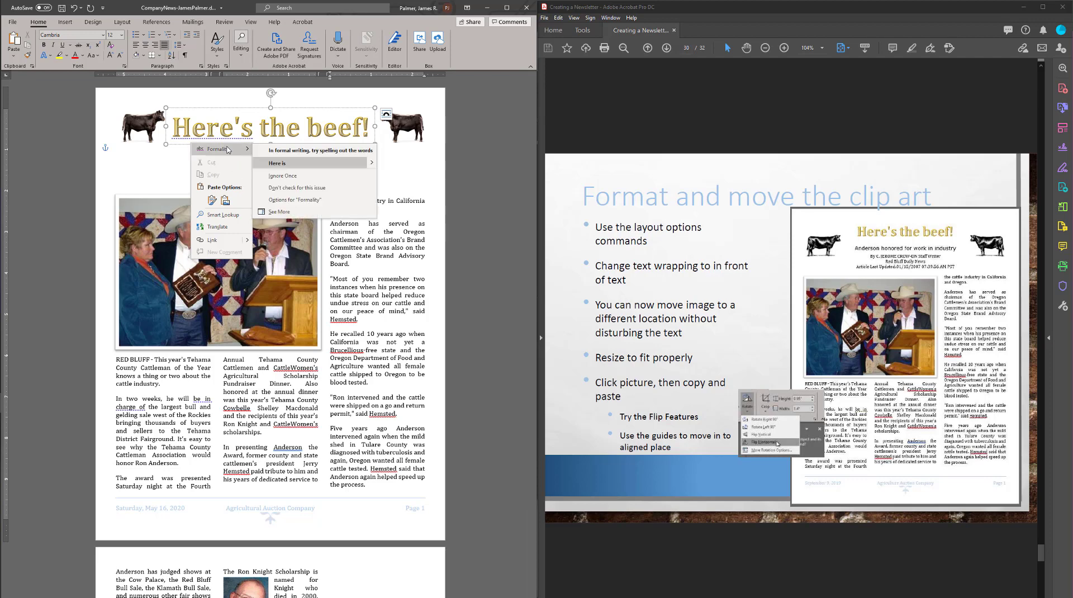
{"action": "left_click", "coordinate": [350, 257]}
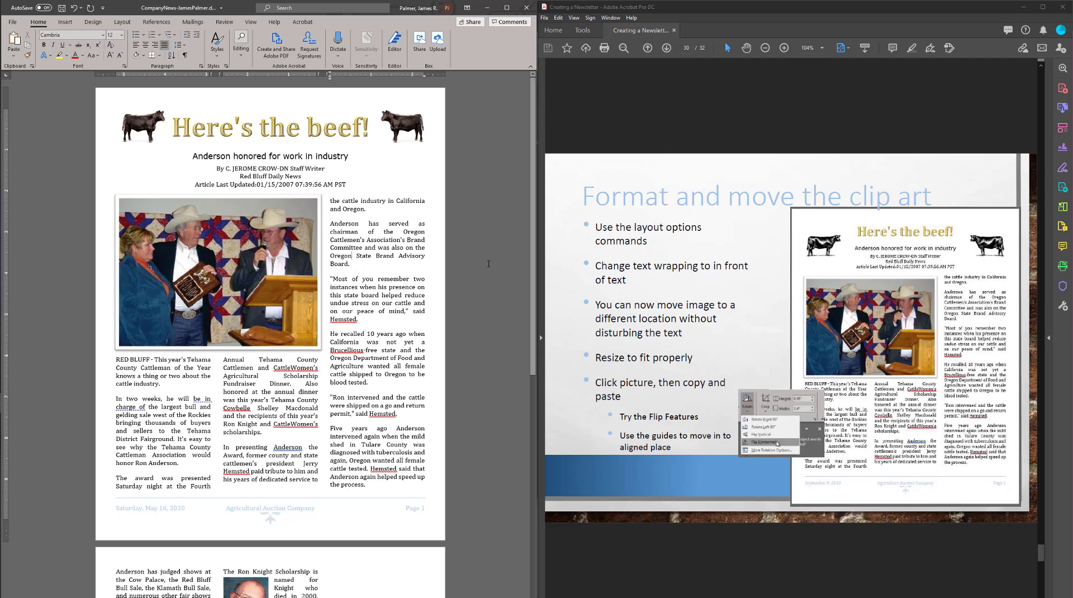
{"action": "scroll", "coordinate": [379, 341], "scroll_direction": "down", "scroll_amount": 7}
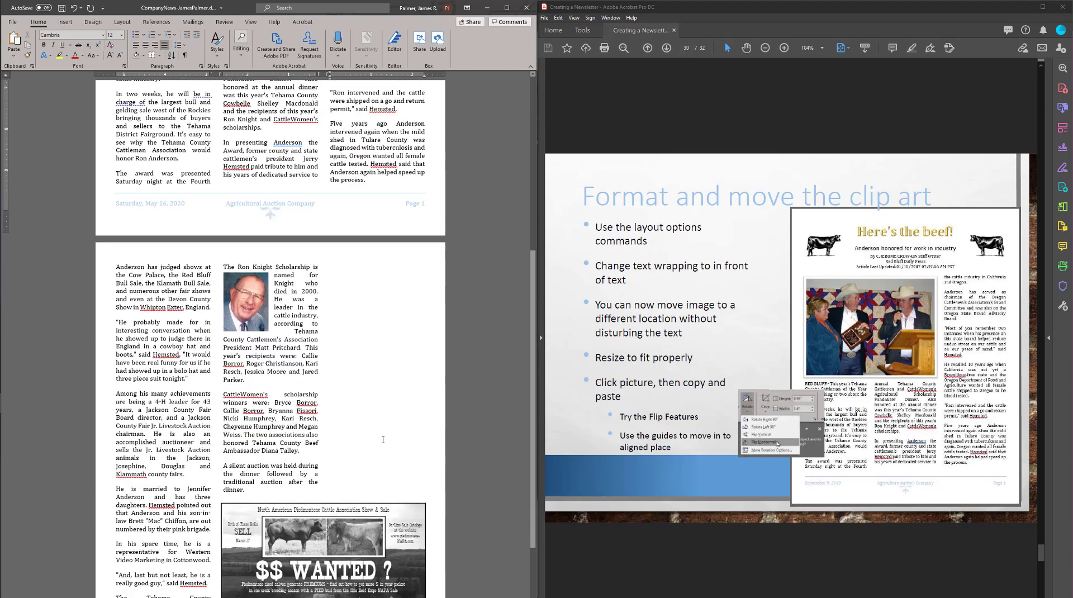
{"action": "scroll", "coordinate": [760, 432], "scroll_direction": "down", "scroll_amount": 1}
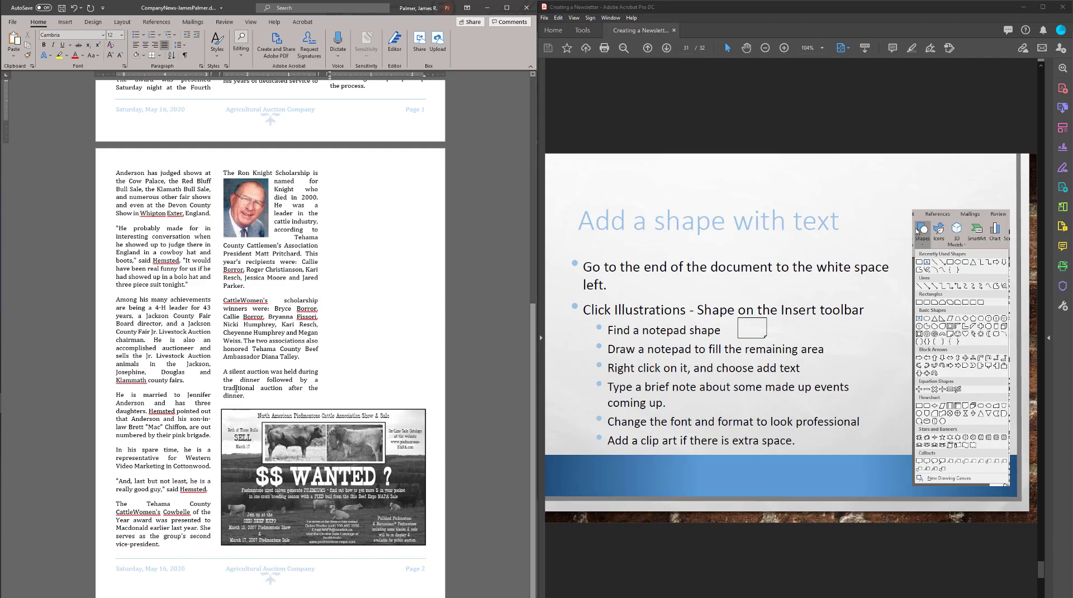
Draw a Folded Corner shape in the blank space beside page 2's second column.
{"action": "left_click", "coordinate": [66, 22]}
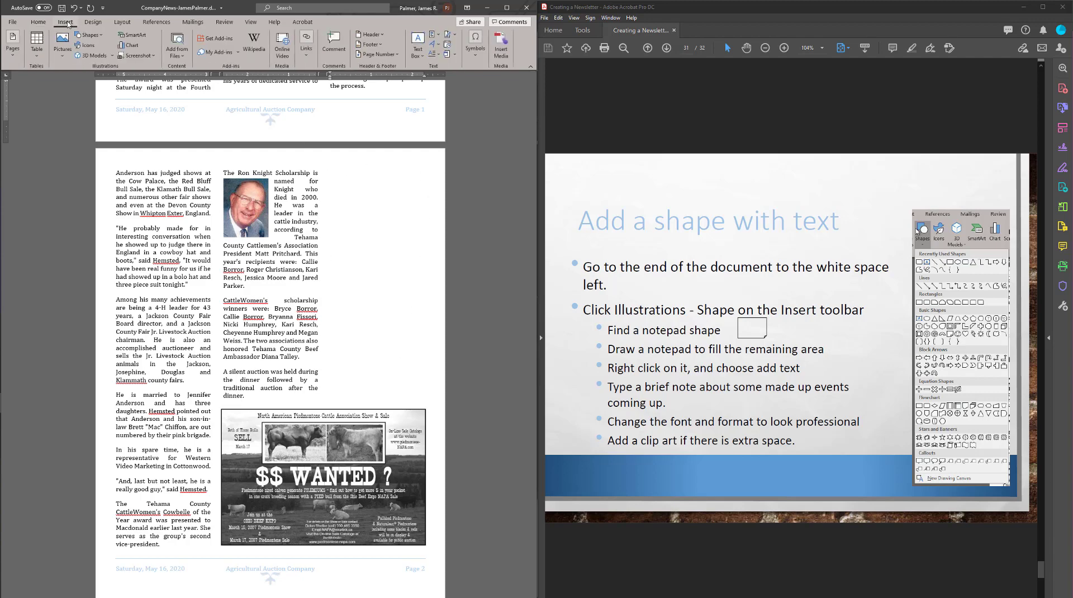
{"action": "left_click", "coordinate": [102, 37]}
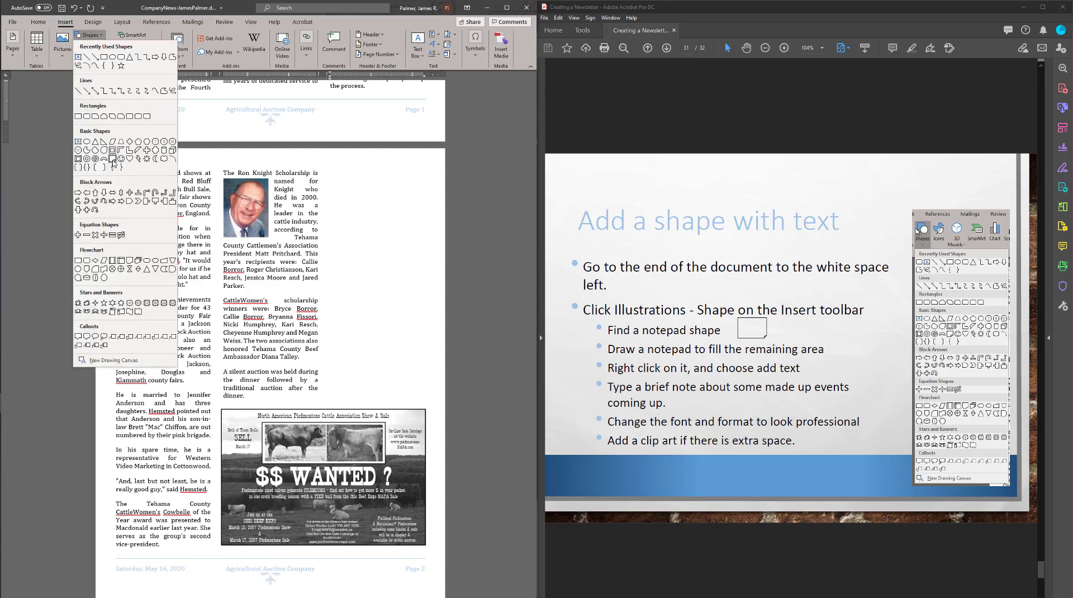
{"action": "left_click", "coordinate": [113, 160]}
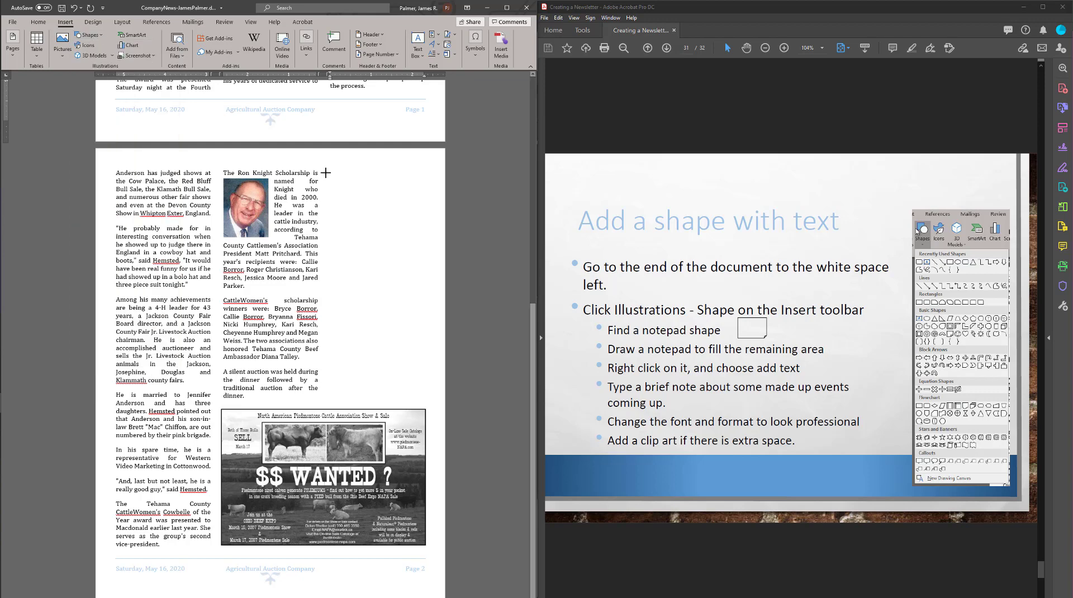
{"action": "left_click_drag", "start_coordinate": [325, 170], "coordinate": [425, 396]}
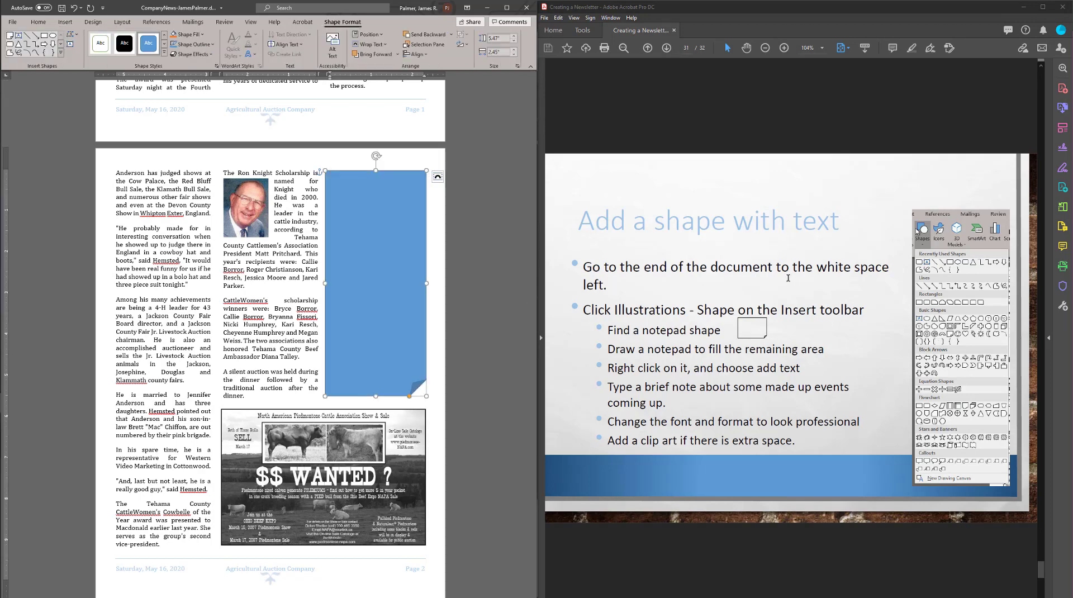
Set the notepad shape's Shape Fill to No Fill, leaving only its outline.
{"action": "scroll", "coordinate": [759, 275], "scroll_direction": "down", "scroll_amount": 3}
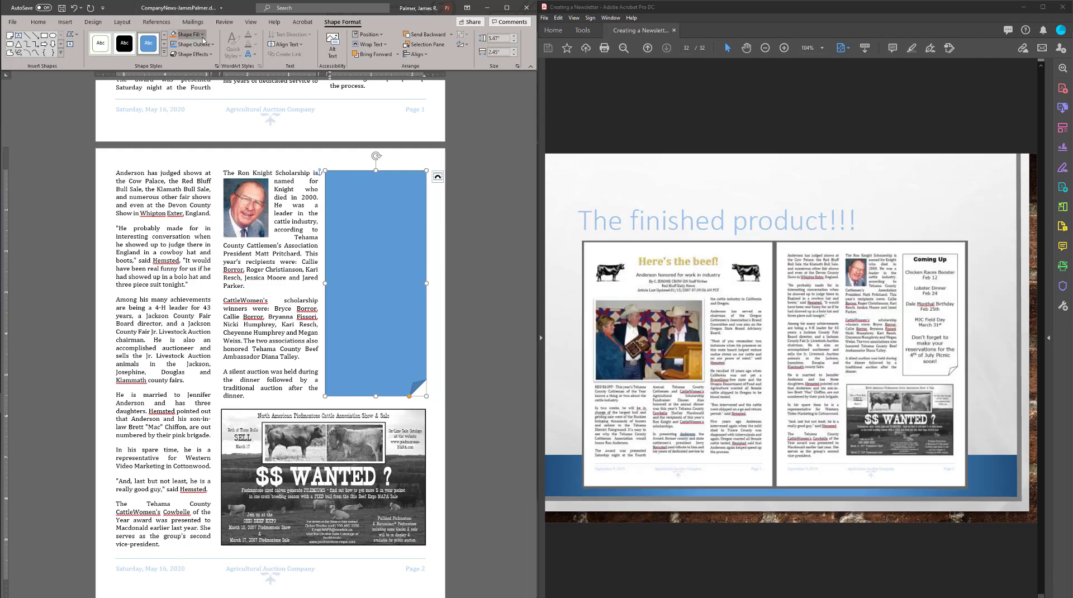
{"action": "left_click", "coordinate": [202, 36]}
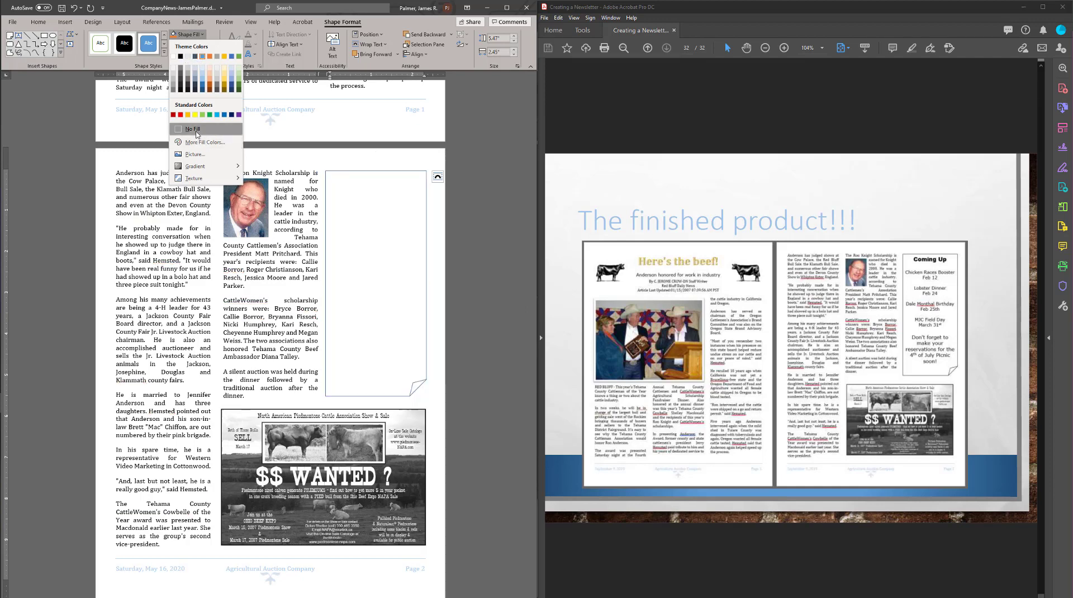
{"action": "left_click", "coordinate": [191, 129]}
{"action": "left_click", "coordinate": [367, 172]}
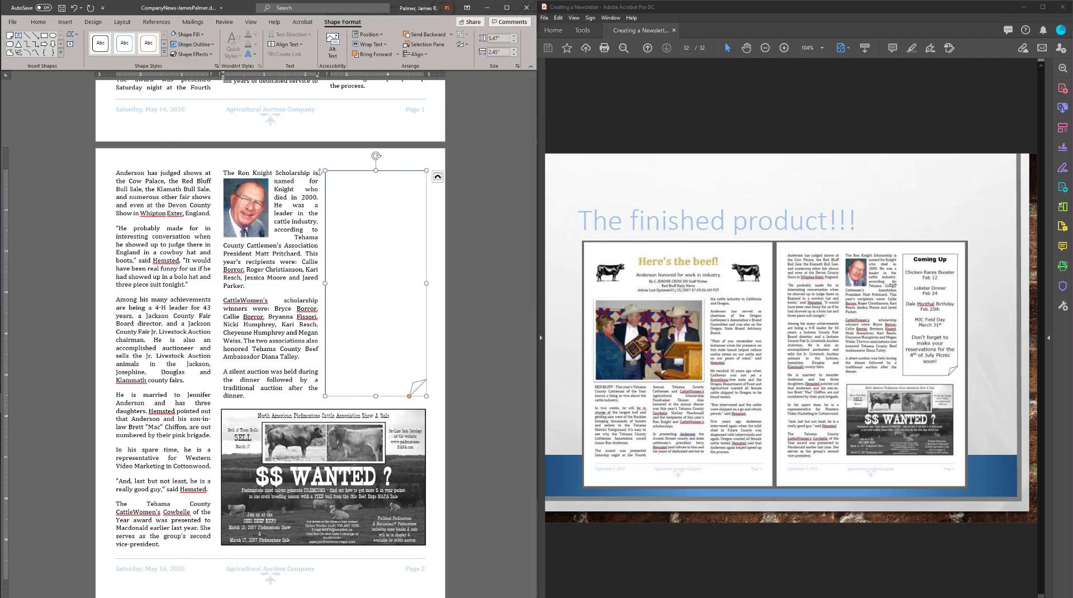
Add the text 'Events This Month' inside the notepad shape and set its font colour to black.
{"action": "left_click", "coordinate": [358, 189]}
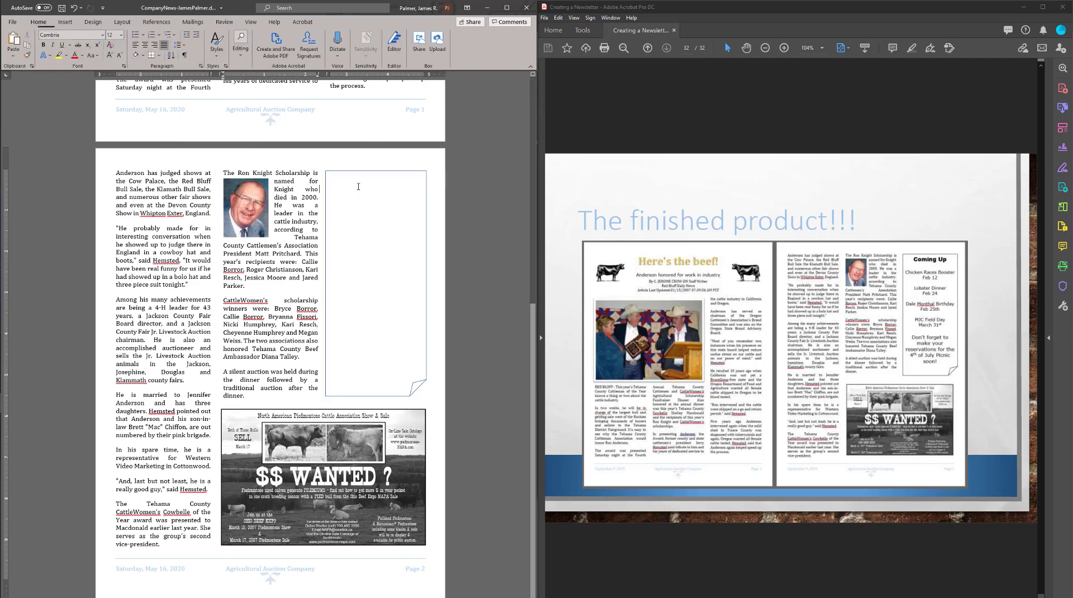
{"action": "left_click", "coordinate": [356, 171]}
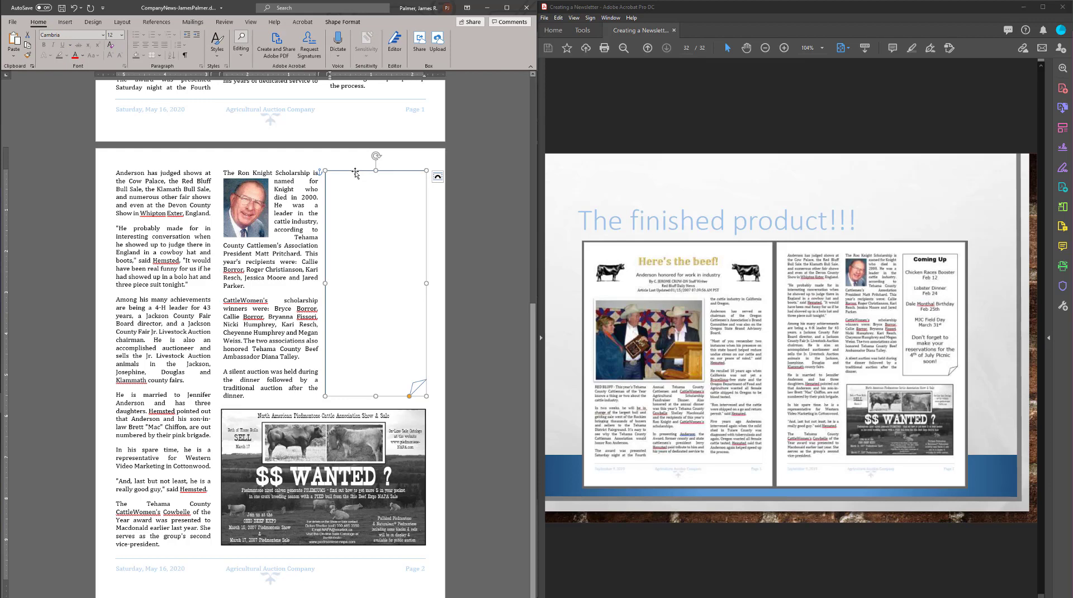
{"action": "right_click", "coordinate": [354, 171]}
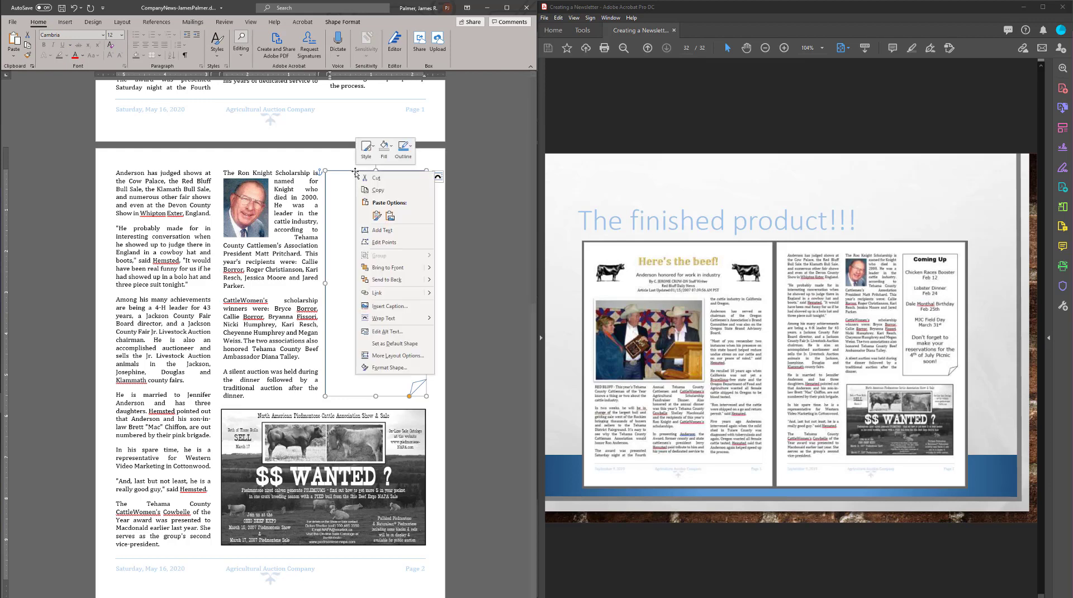
{"action": "left_click", "coordinate": [382, 230]}
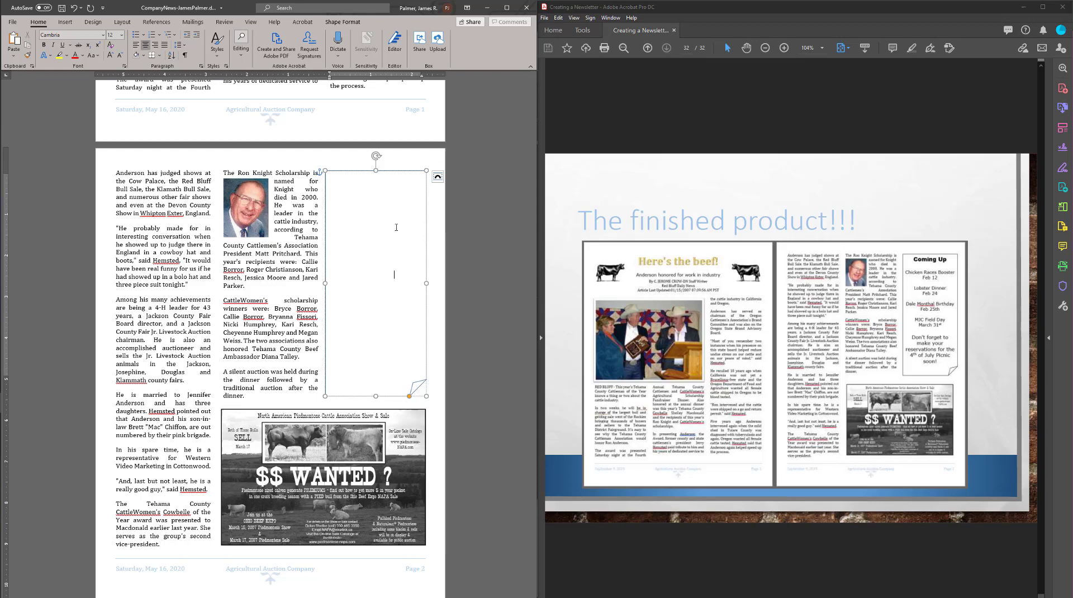
{"action": "key", "text": "ctrl+a"}
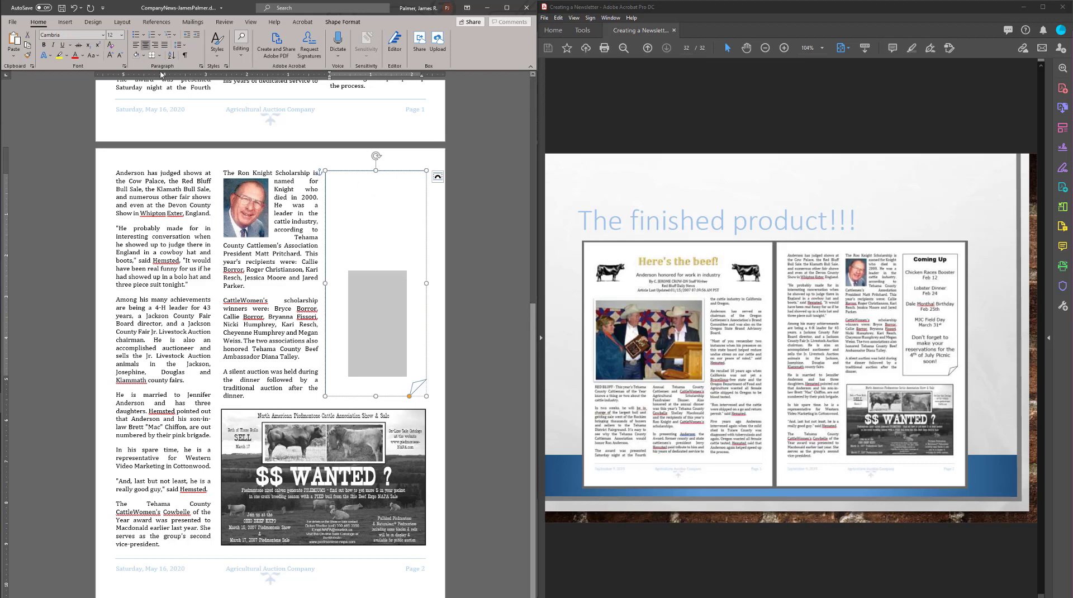
{"action": "left_click", "coordinate": [83, 56]}
{"action": "left_click", "coordinate": [82, 91]}
List 'FFA Auction Dec 12' and 'Fundraiser Jan 15' on separate lines beneath the heading.
{"action": "left_click", "coordinate": [405, 279]}
{"action": "key", "text": "Return"}
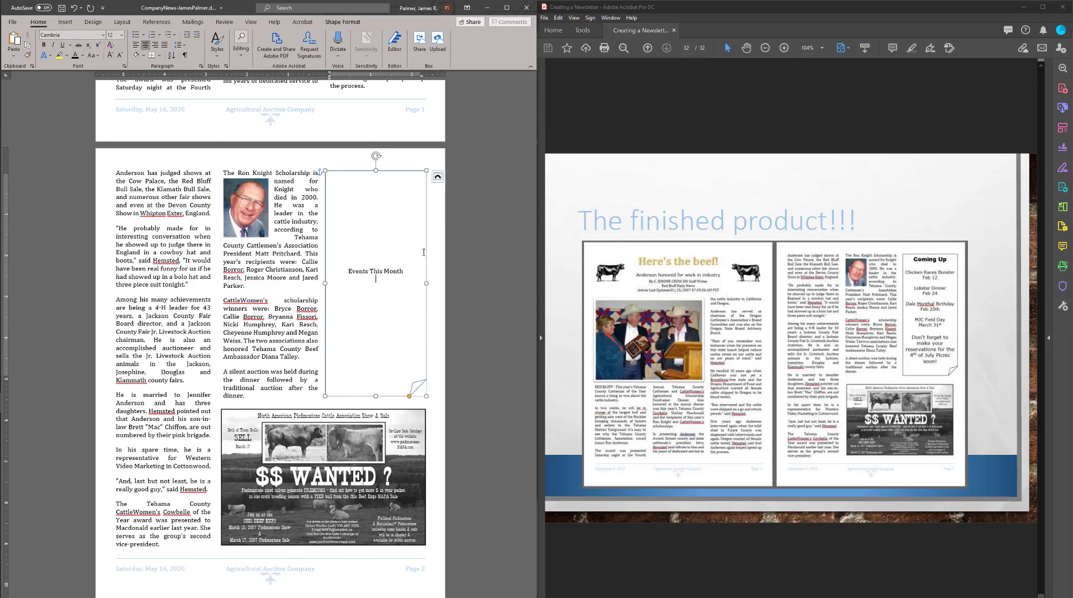
{"action": "key", "text": "Return"}
{"action": "type", "text": "FFA Auction"}
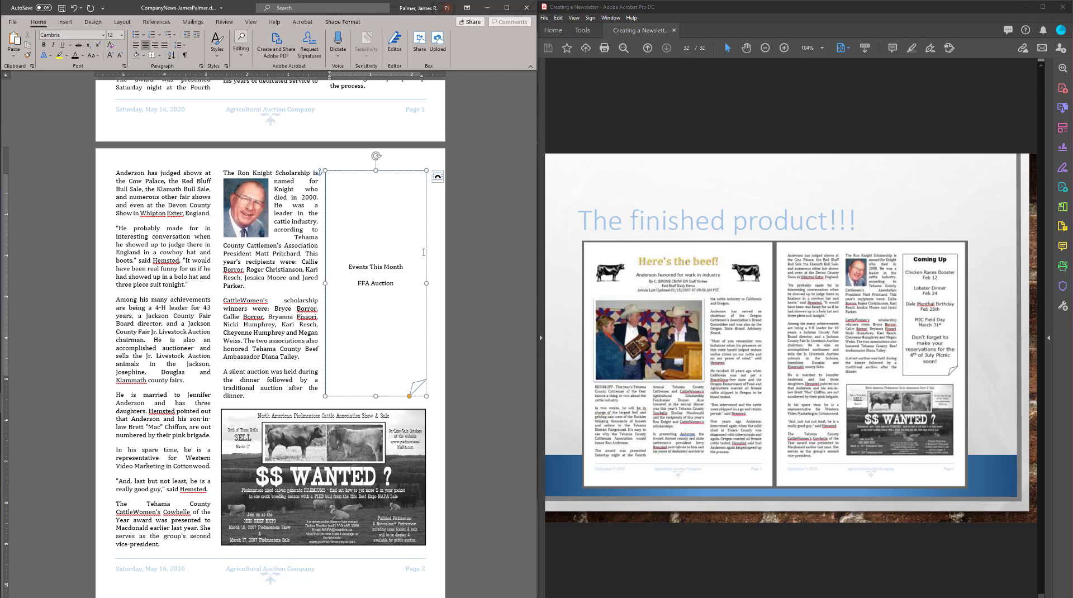
{"action": "type", "text": " Dec 12"}
{"action": "key", "text": "Return"}
{"action": "key", "text": "Return"}
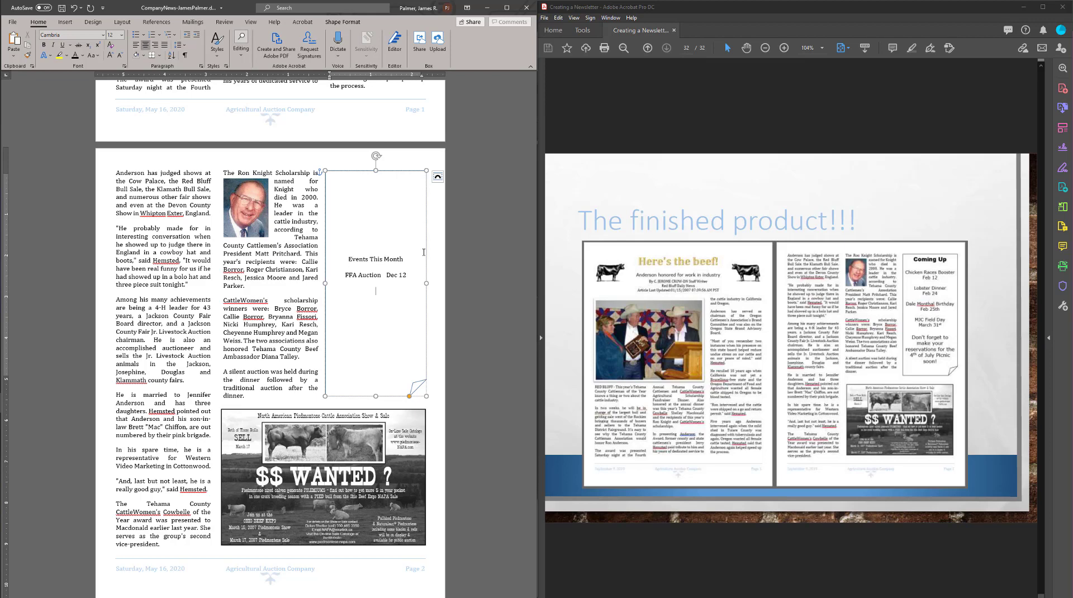
{"action": "type", "text": "Fundraiser"}
{"action": "key", "text": "Tab"}
{"action": "type", "text": "Jan 15"}
{"action": "key", "text": "Return"}
{"action": "key", "text": "Return"}
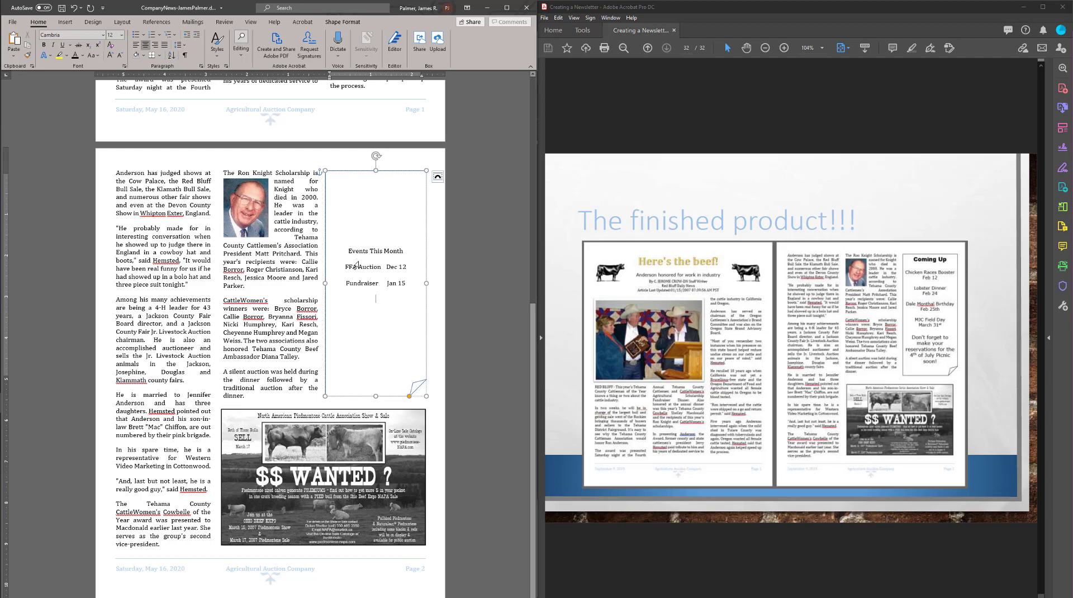
Clear the heading's text effects and raise its font size three steps to 18 pt.
{"action": "left_click_drag", "start_coordinate": [350, 251], "coordinate": [407, 257]}
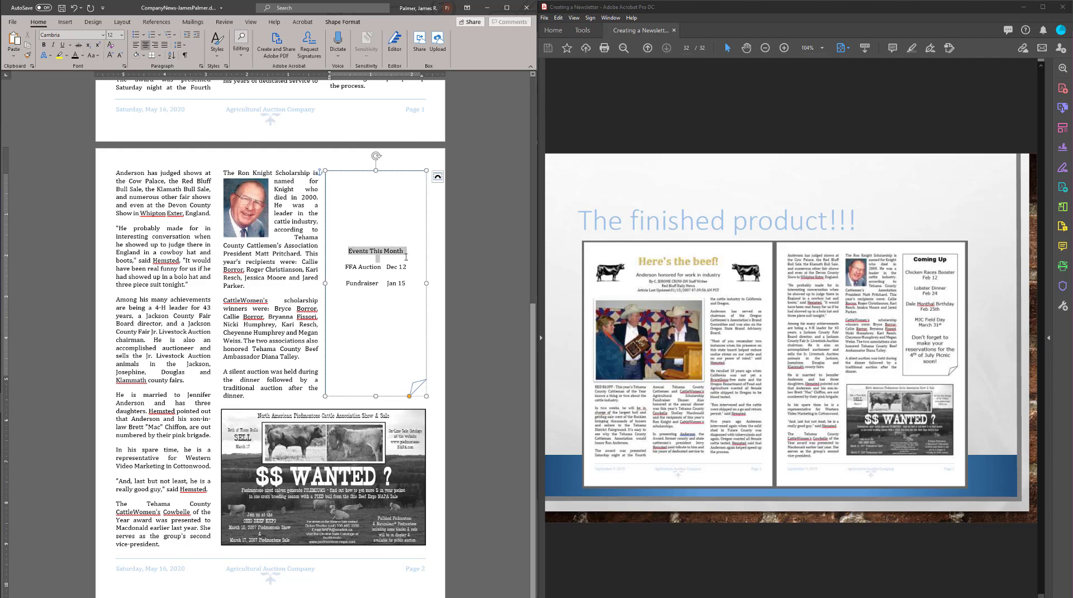
{"action": "left_click", "coordinate": [45, 54]}
{"action": "left_click", "coordinate": [52, 76]}
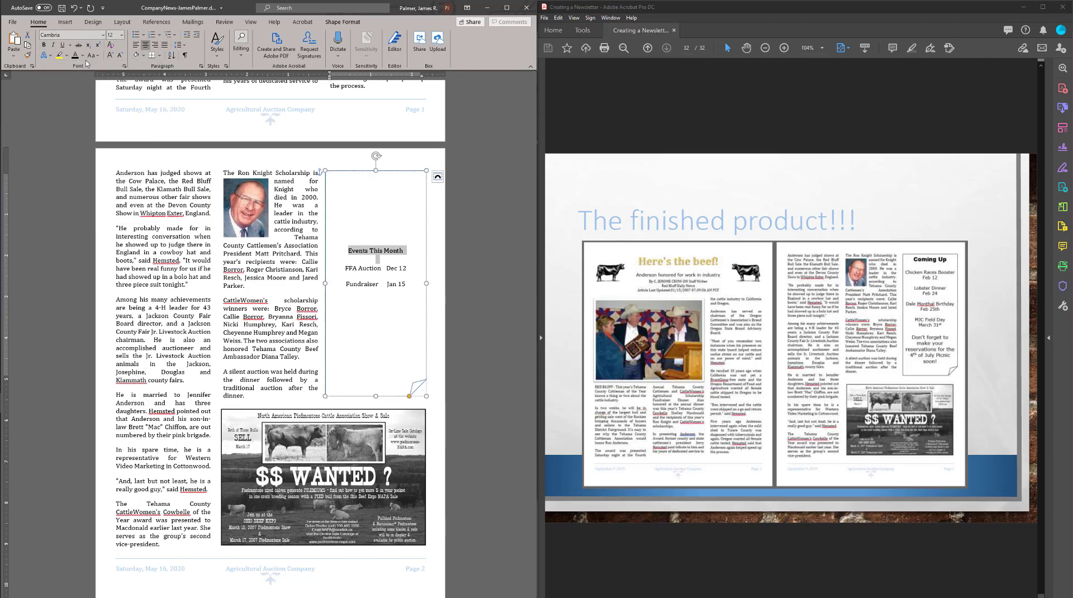
{"action": "left_click", "coordinate": [110, 55]}
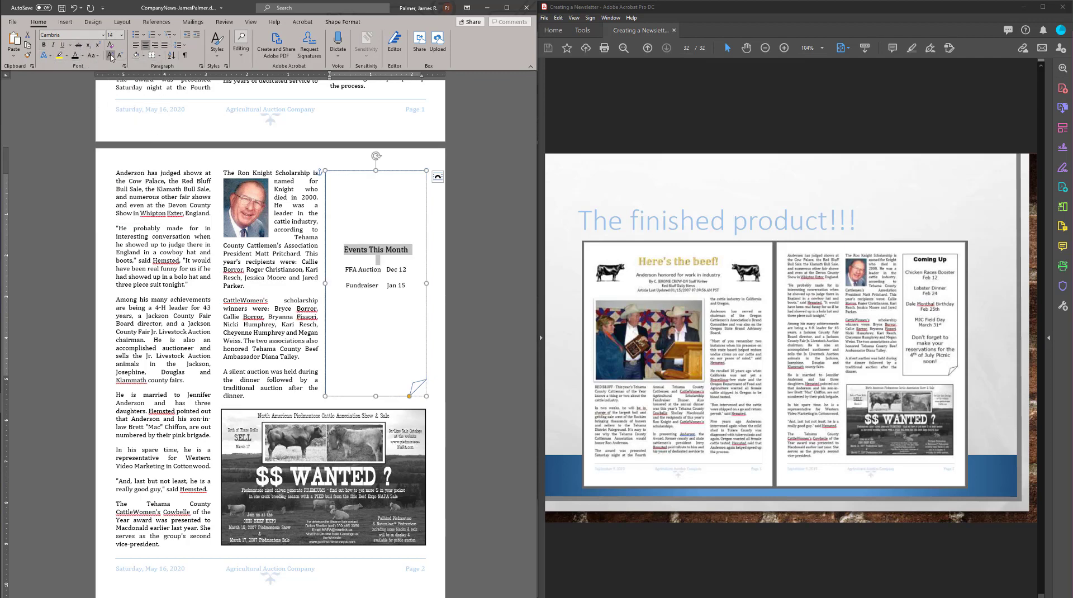
{"action": "left_click", "coordinate": [110, 55]}
{"action": "left_click", "coordinate": [110, 56]}
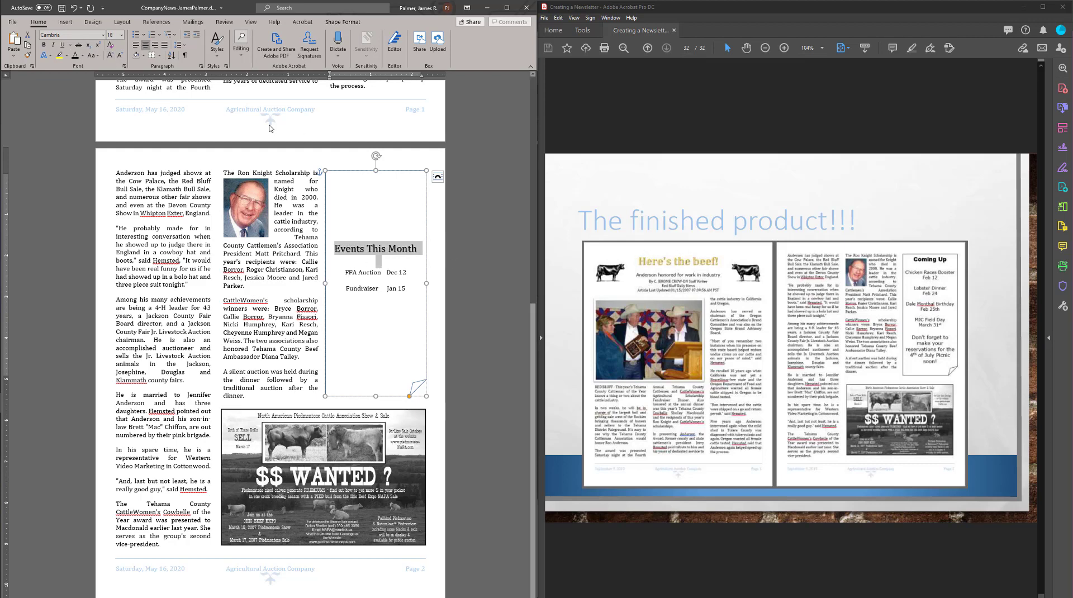
{"action": "left_click", "coordinate": [507, 8]}
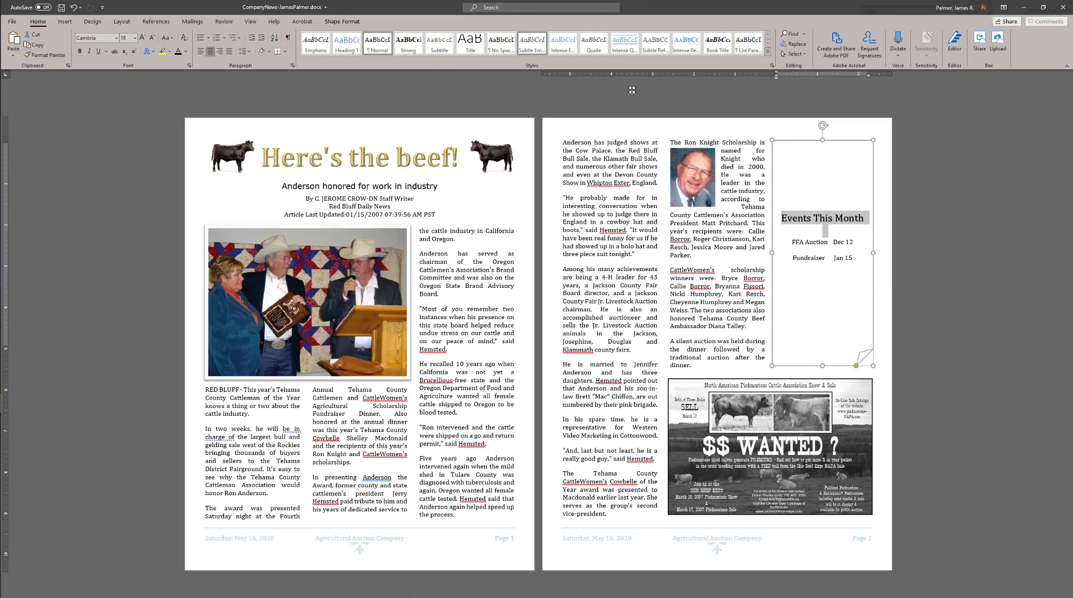